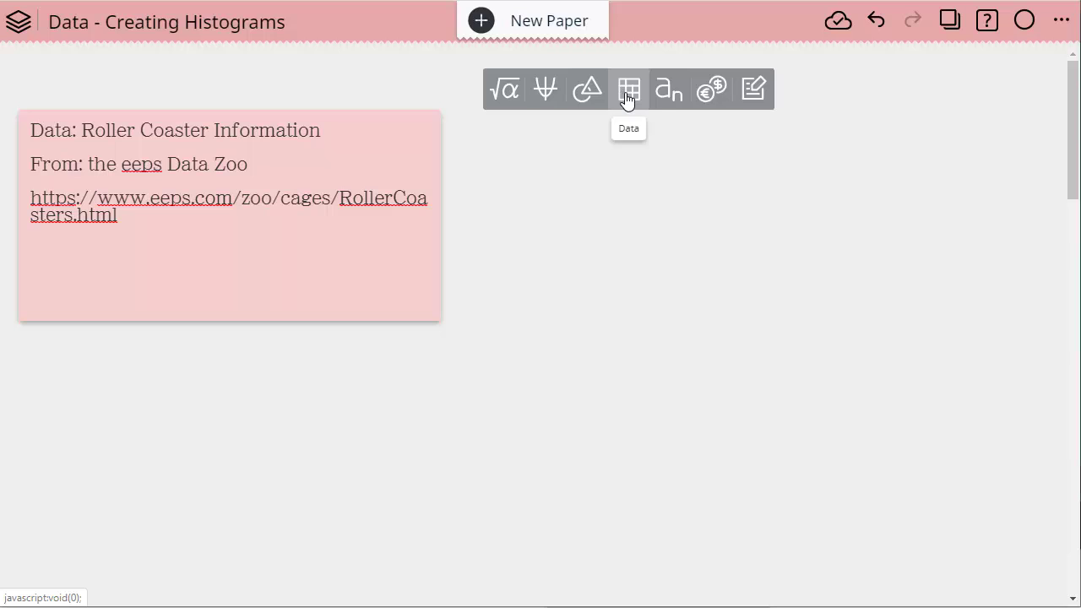
Add a data table to the paper and title column A "Height"
click(628, 93)
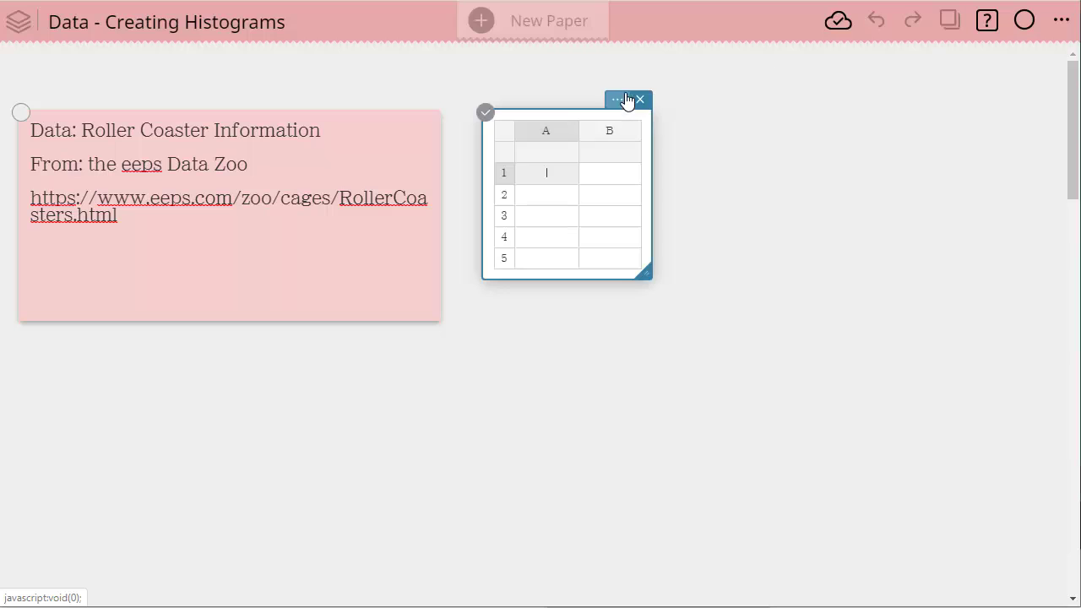
click(553, 154)
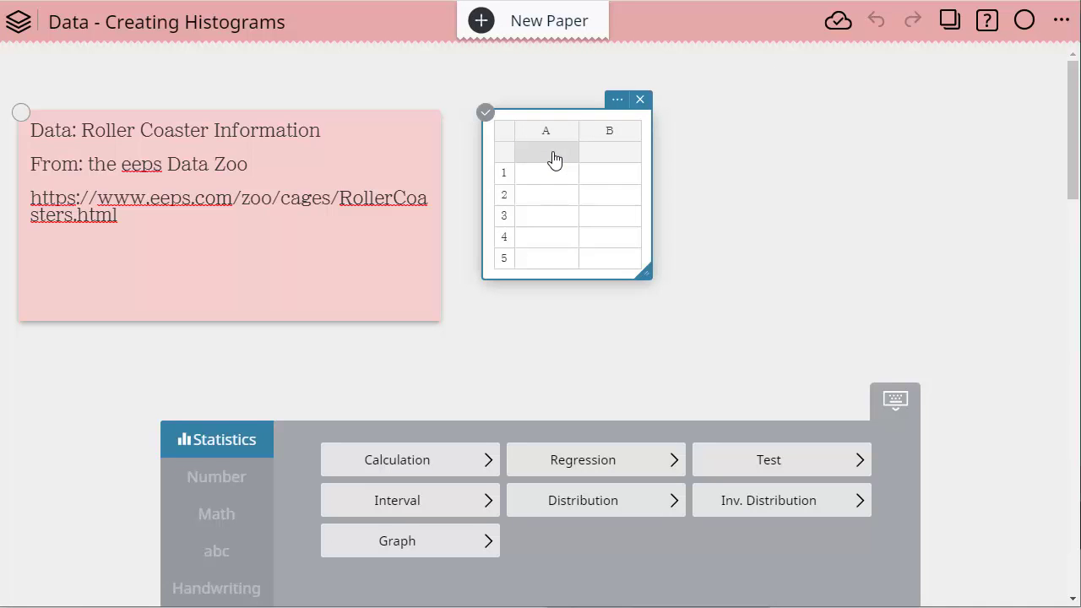
text(Height)
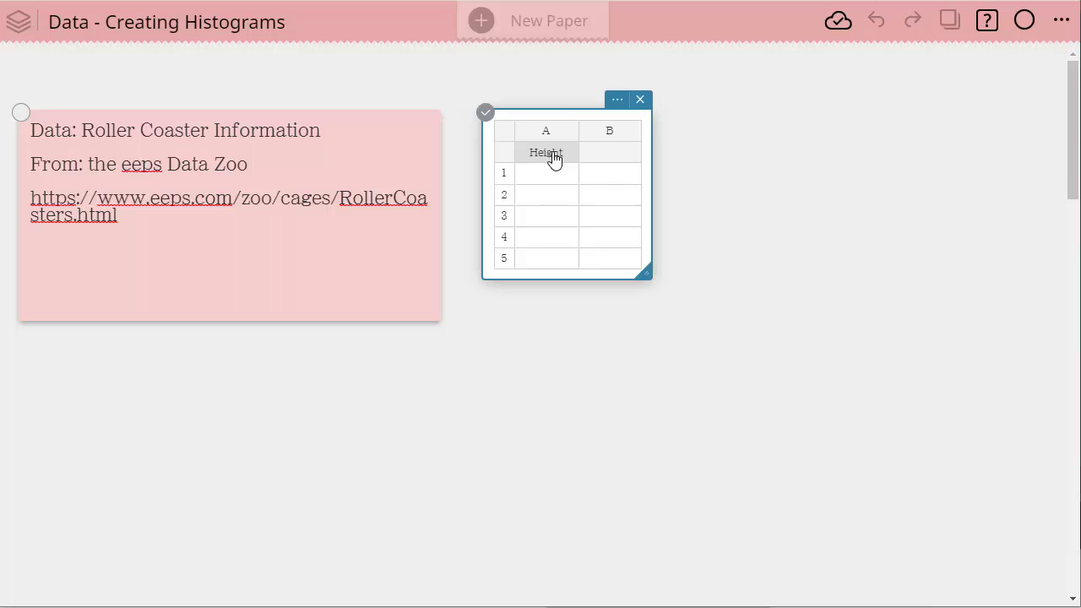
Enter the heights 310, 318, 235, 245 and 209 in rows 1 to 5 of column A
click(558, 177)
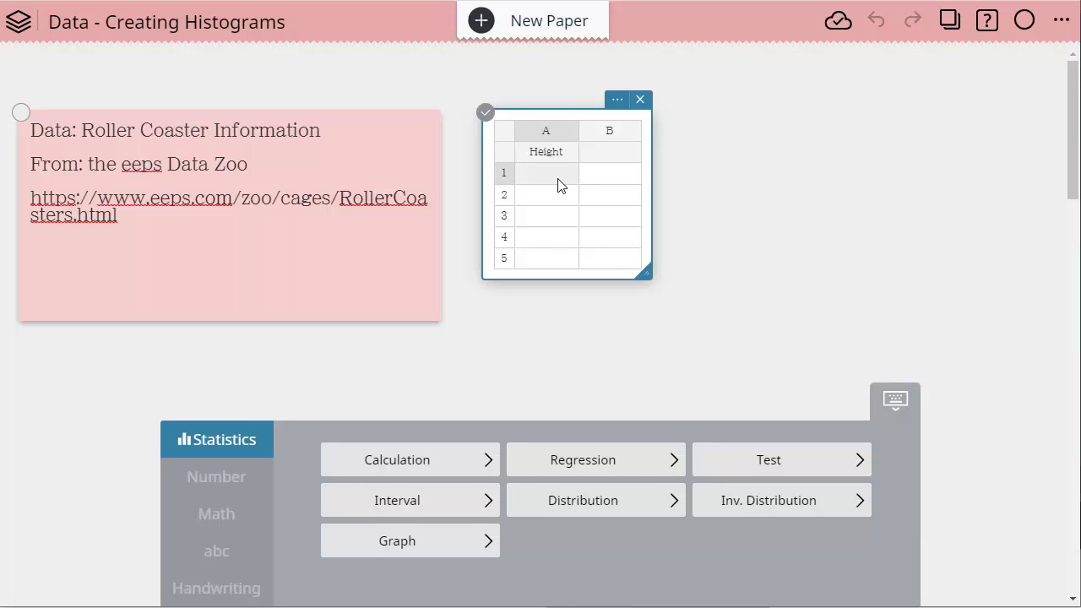
text(310)
key(Return)
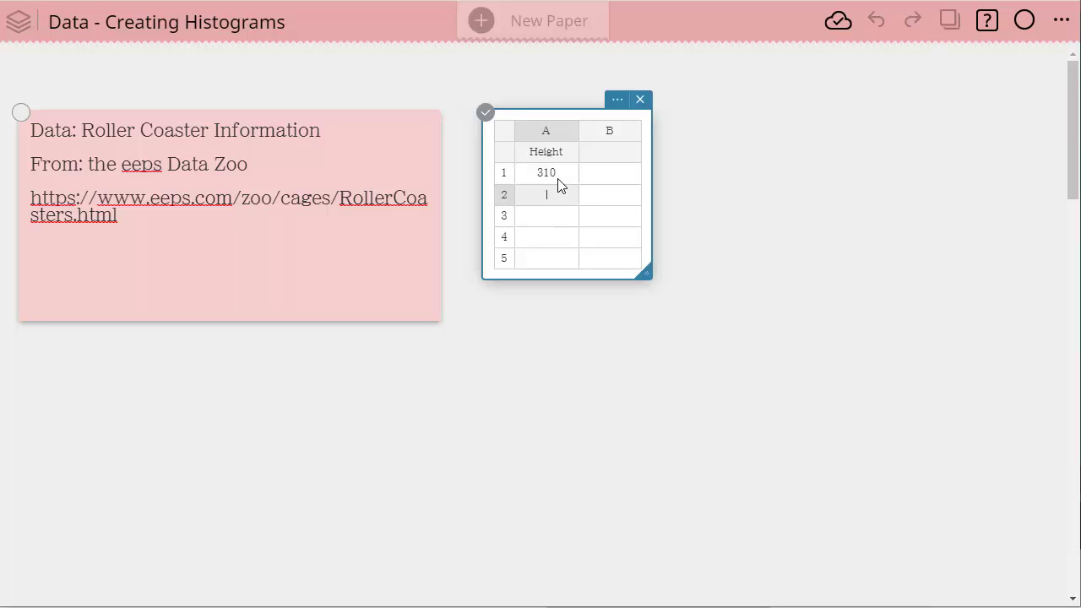
text(318)
key(Return)
text(235)
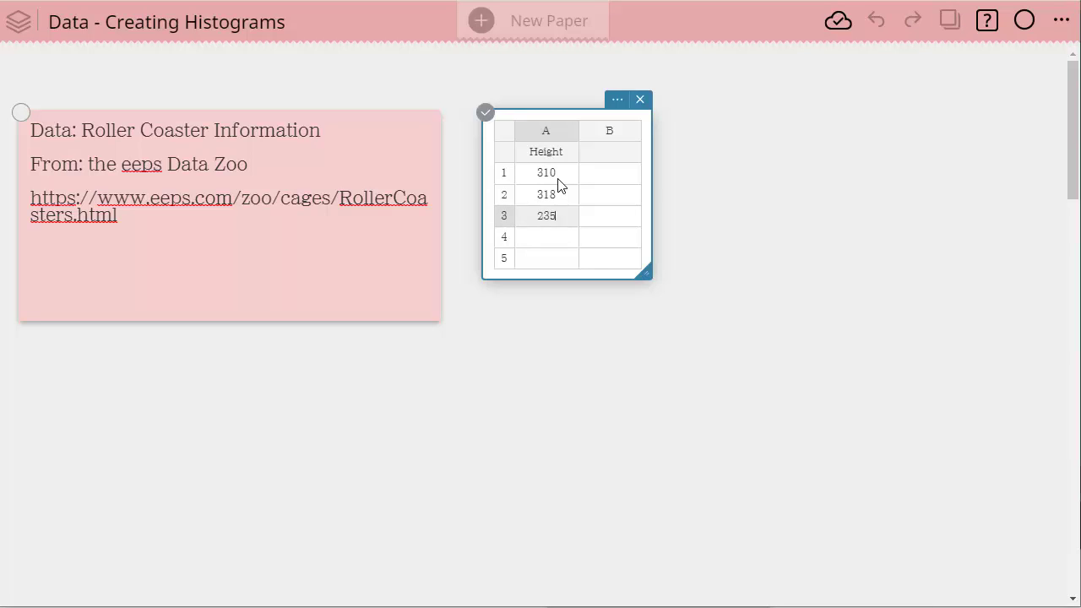
key(Return)
text(245)
key(Return)
text(209)
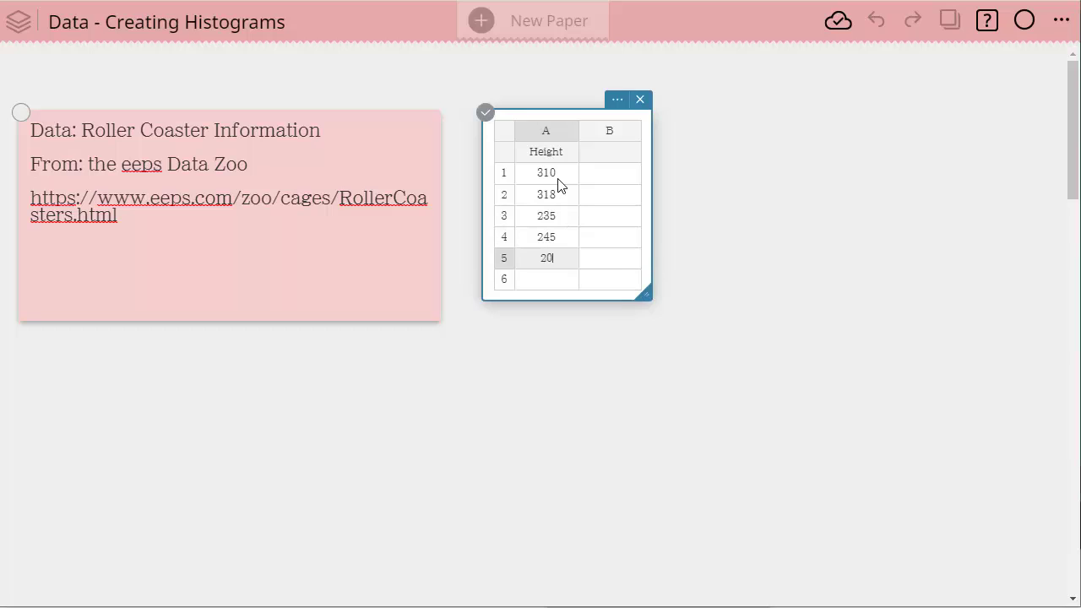
key(Return)
Enter the heights 218, 161, 157, 122 and 120 in rows 6 to 10 of column A
text(218)
key(Return)
text(161)
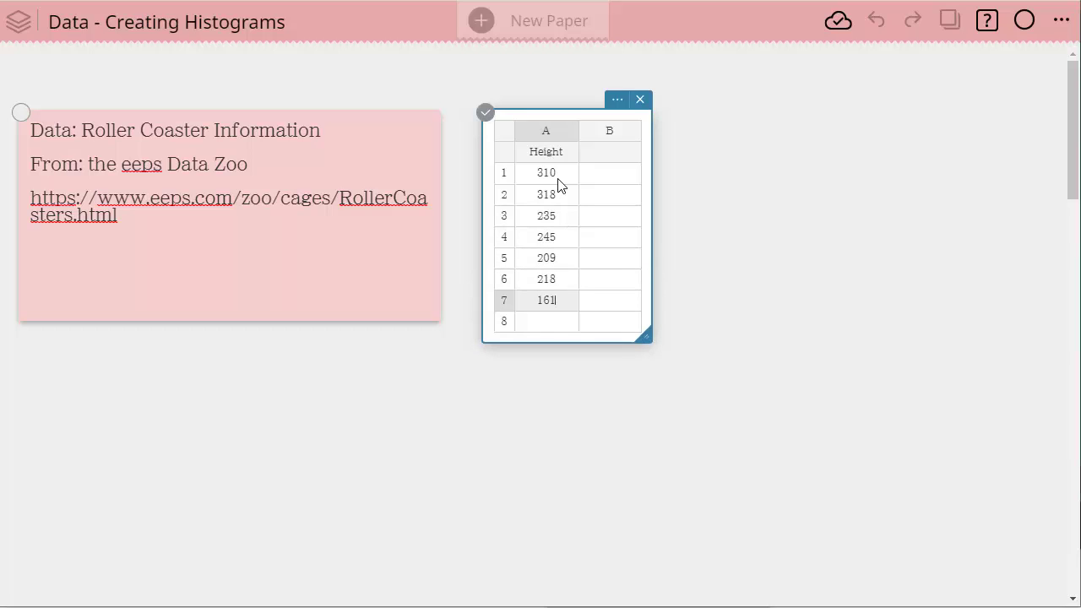
key(Return)
text(157)
key(Return)
text(122)
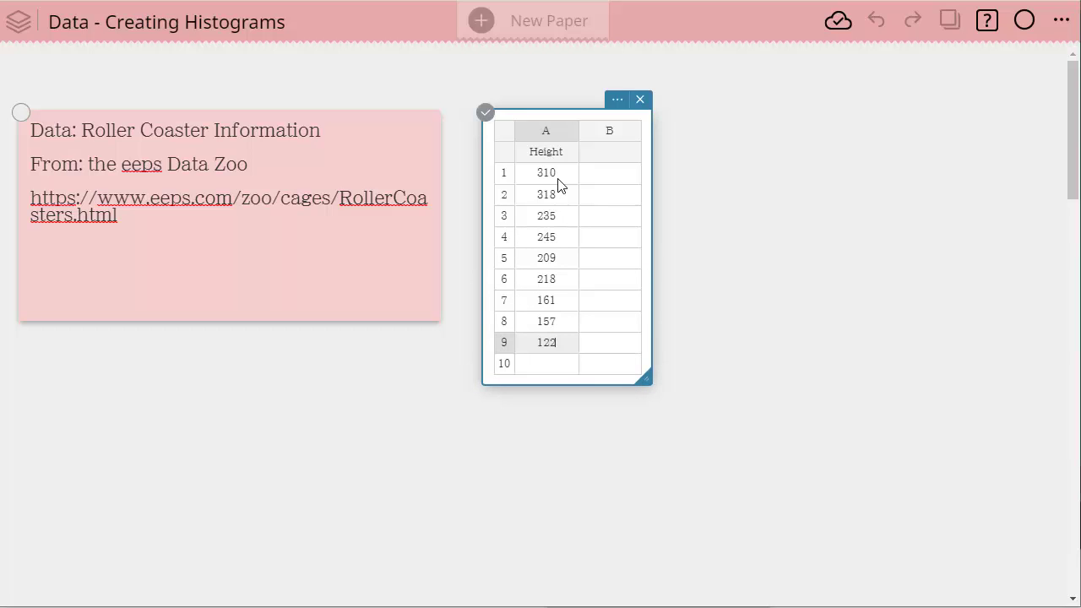
key(Return)
text(120)
key(Return)
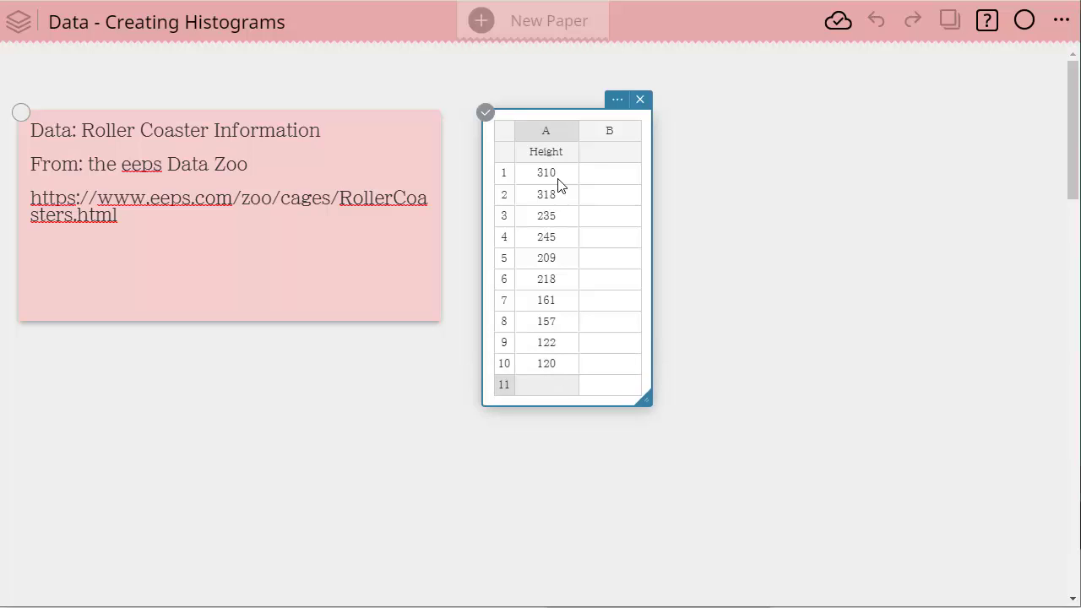
Enter the heights 95, 90, 115, 60 and 26 in rows 11 to 15 of column A
text(95)
key(Return)
text(90)
key(Return)
text(1)
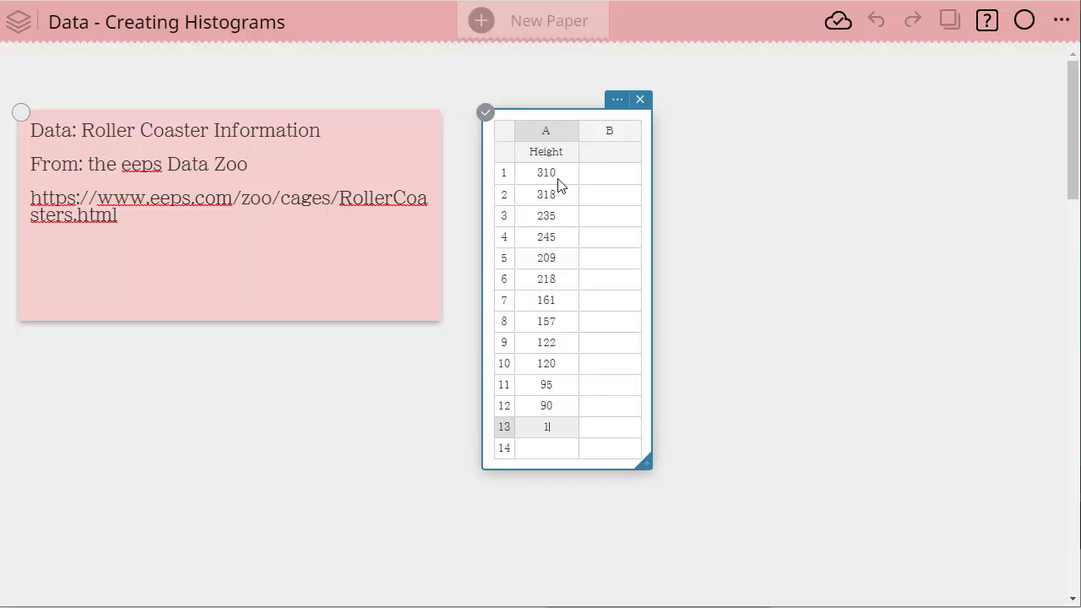
text(15)
key(Return)
text(60)
key(Return)
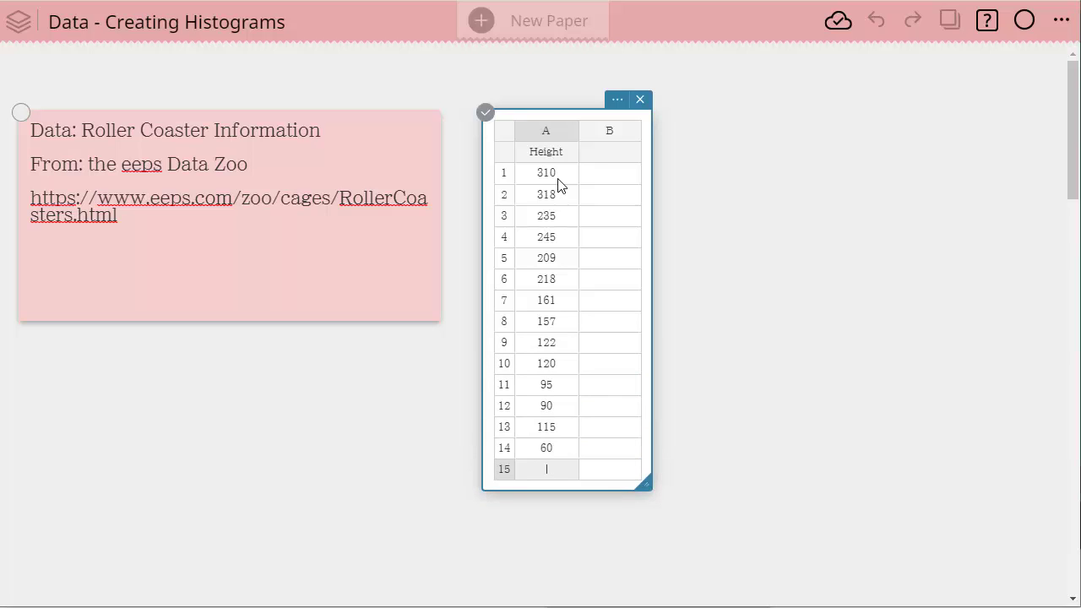
text(26)
key(Return)
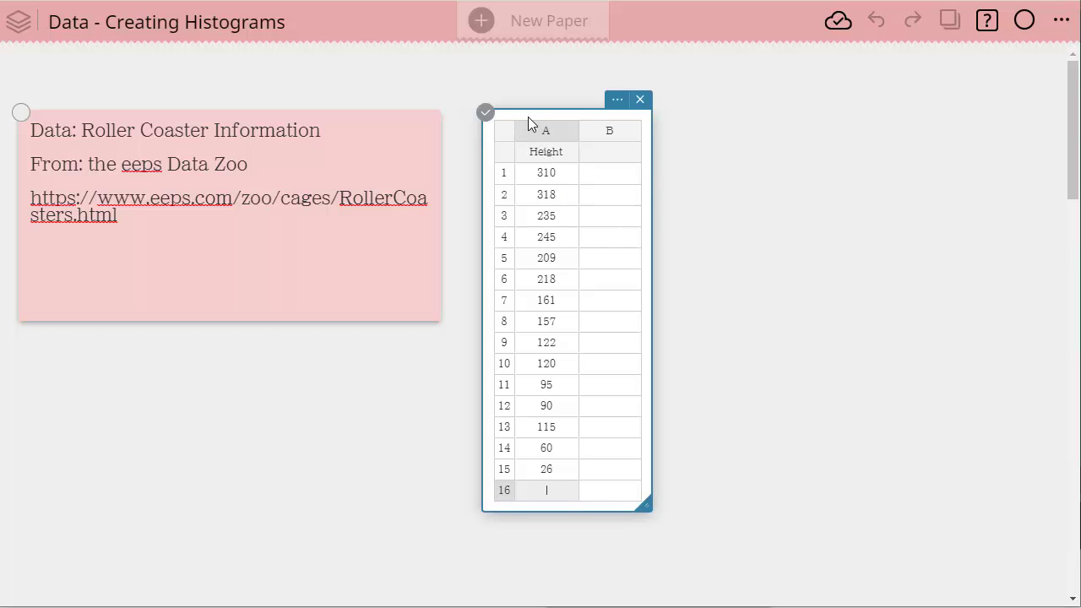
Move the data table up beside the pink note and create a histogram from the whole Height column
drag(528, 117, 509, 84)
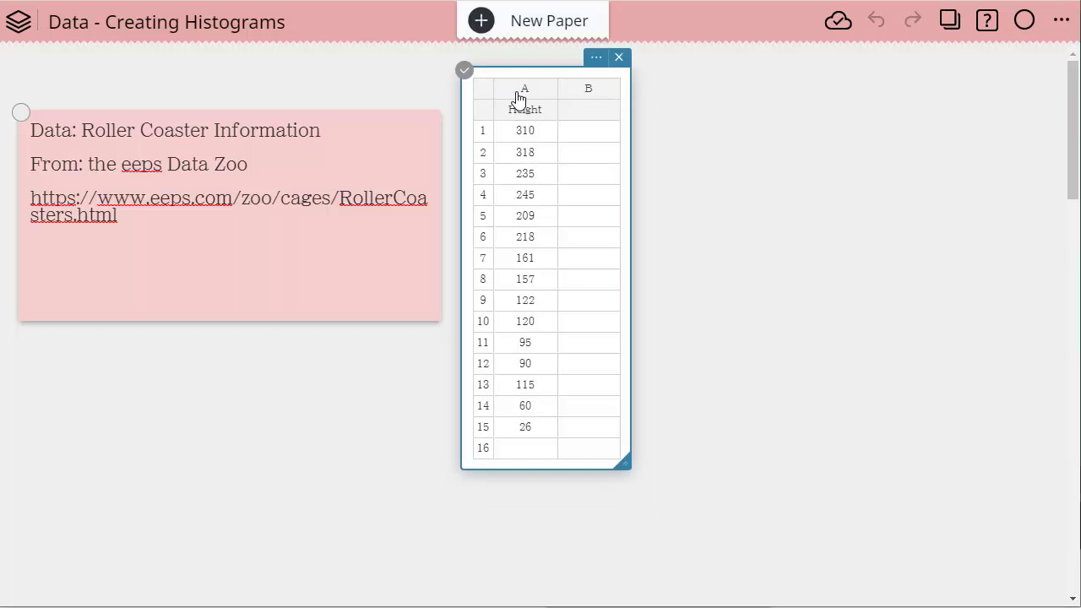
click(534, 91)
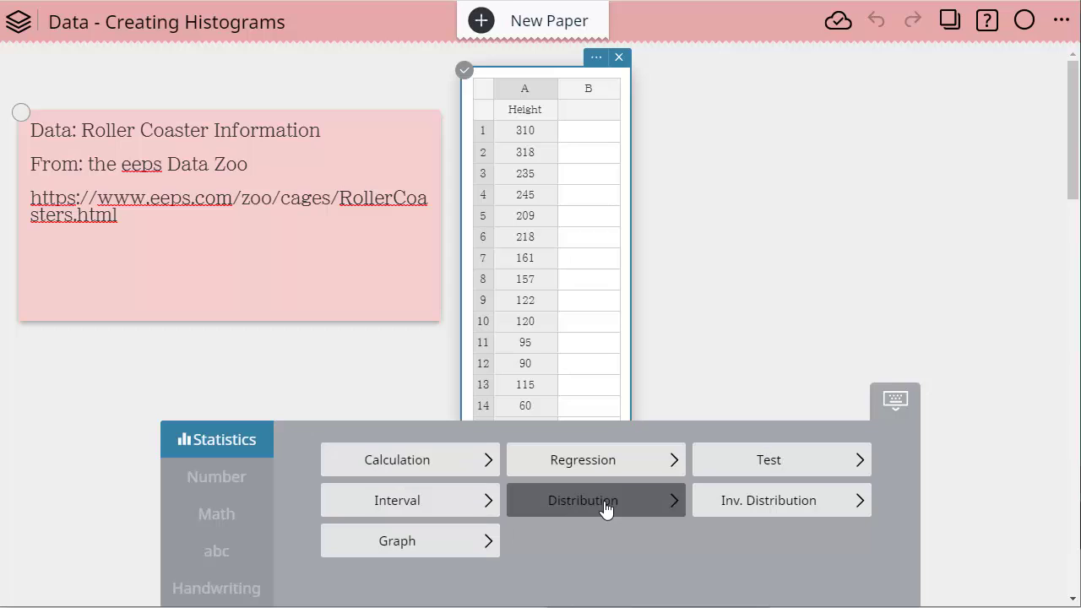
click(413, 551)
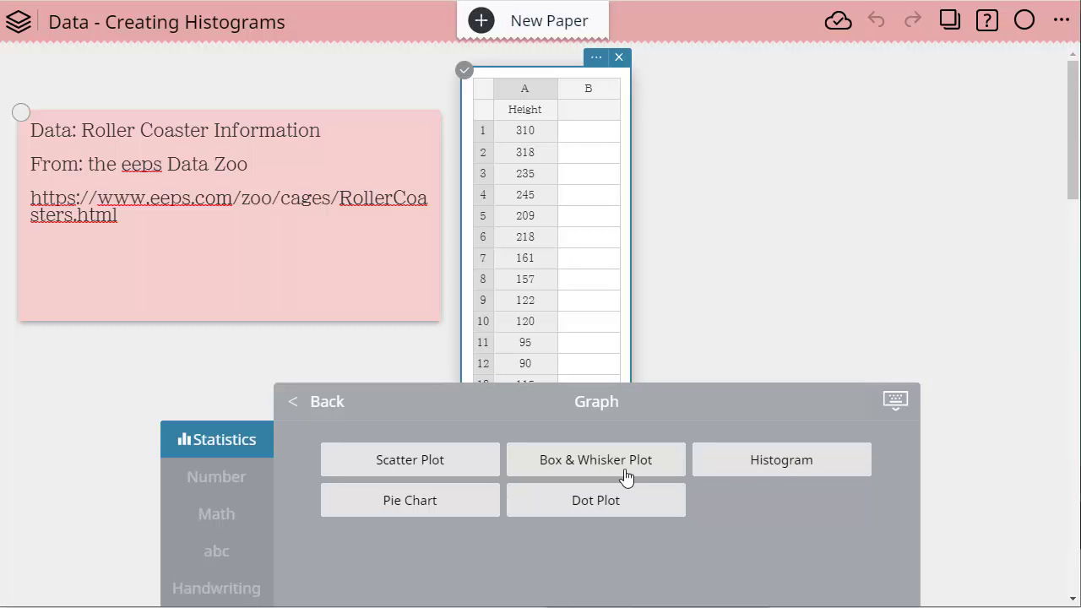
click(778, 470)
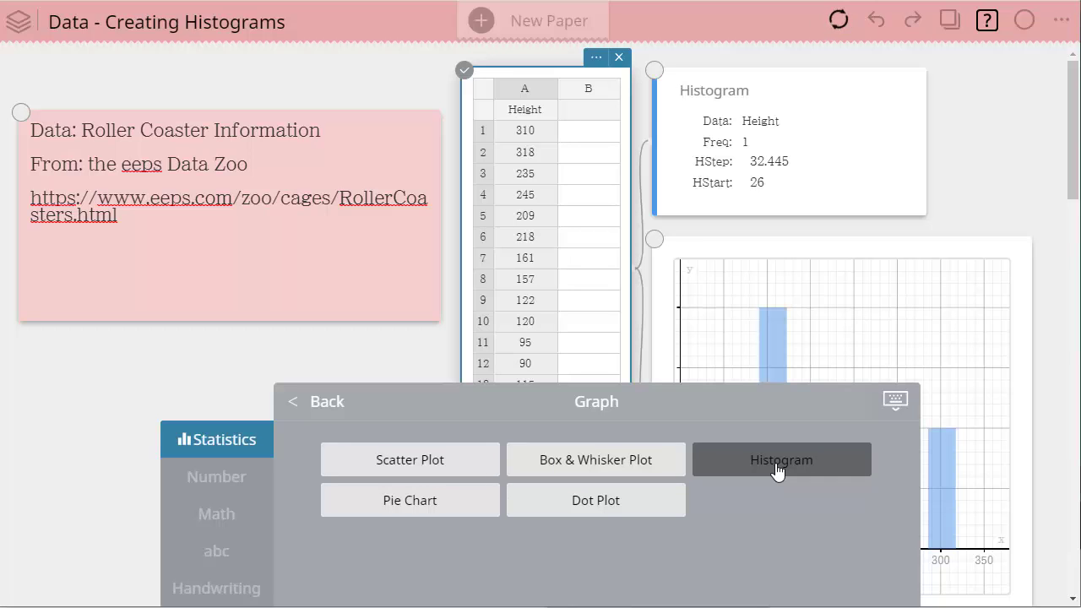
click(299, 375)
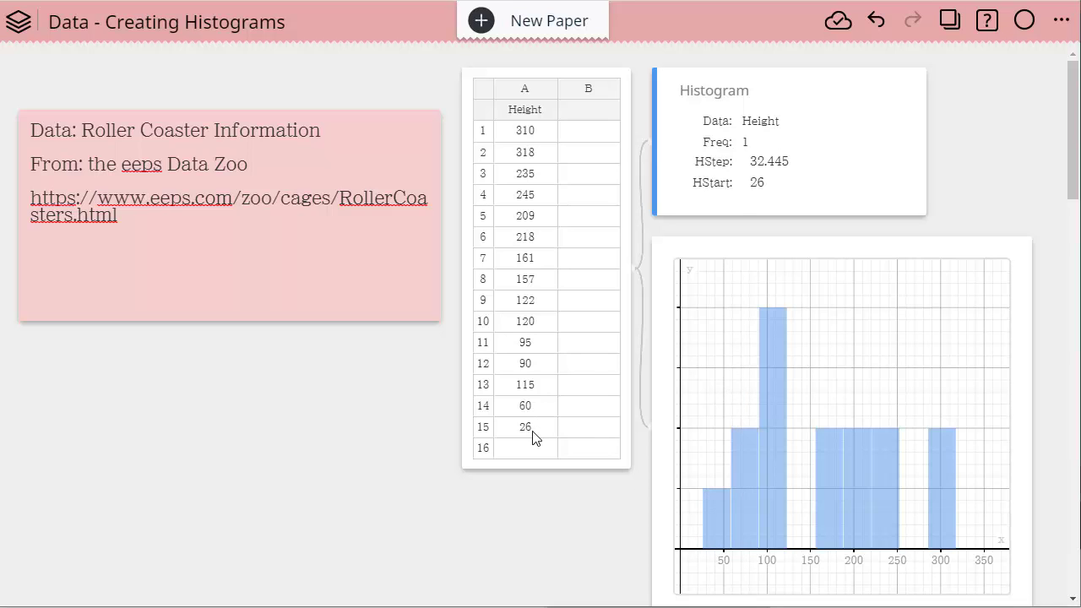
Set the histogram's HStep to 10 and its HStart to 20
click(756, 163)
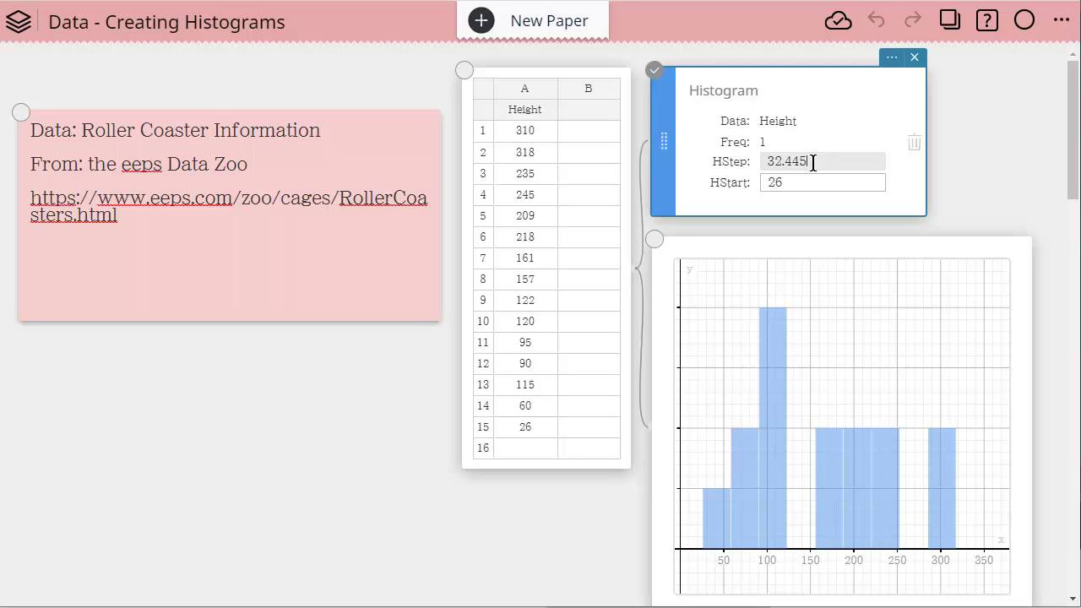
drag(814, 164, 766, 167)
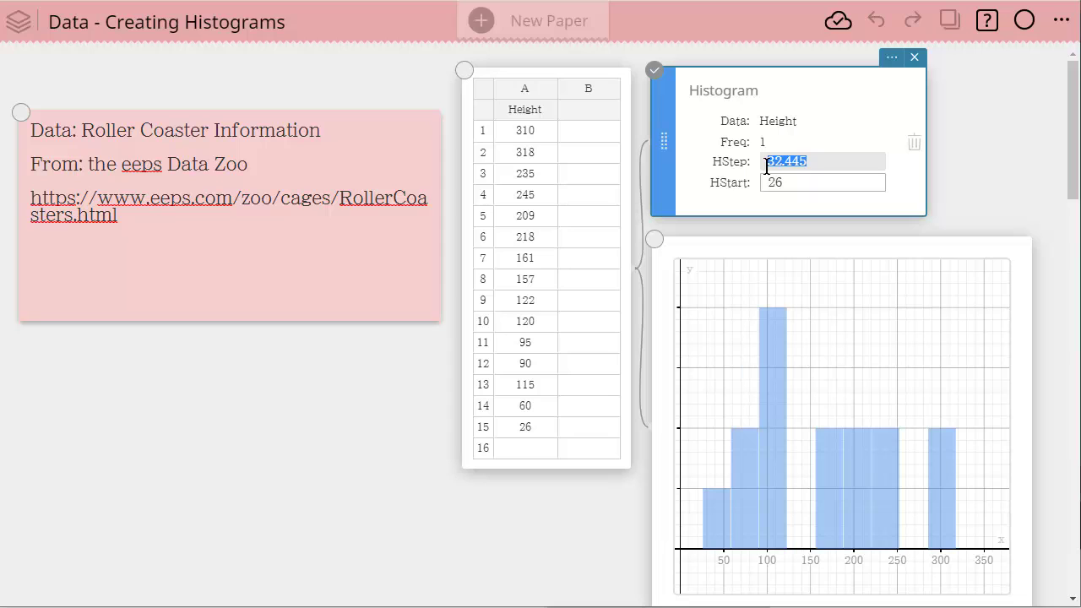
text(10)
click(784, 185)
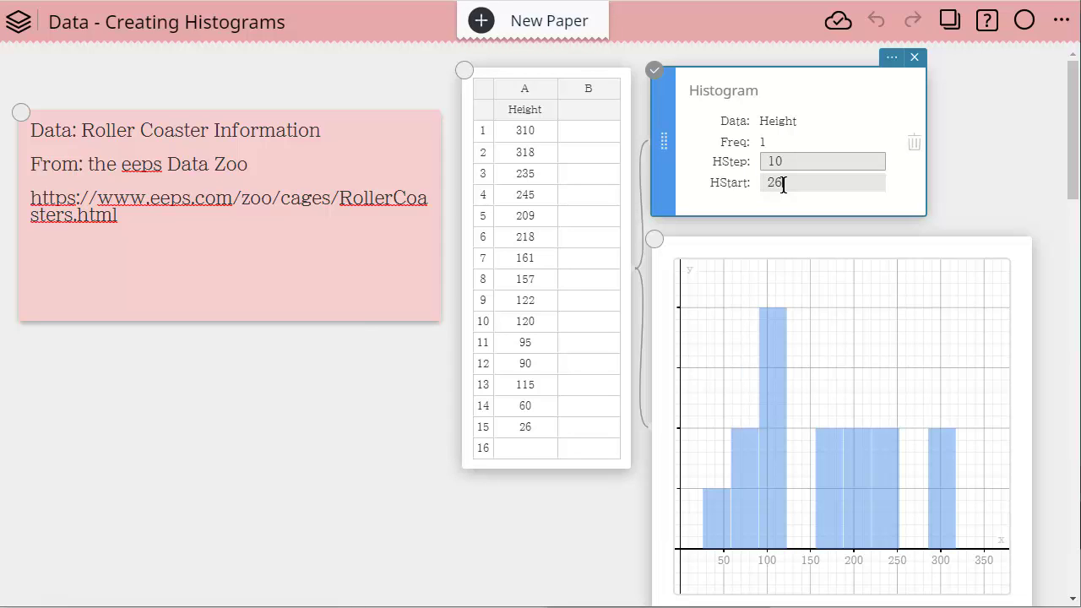
drag(783, 186, 765, 185)
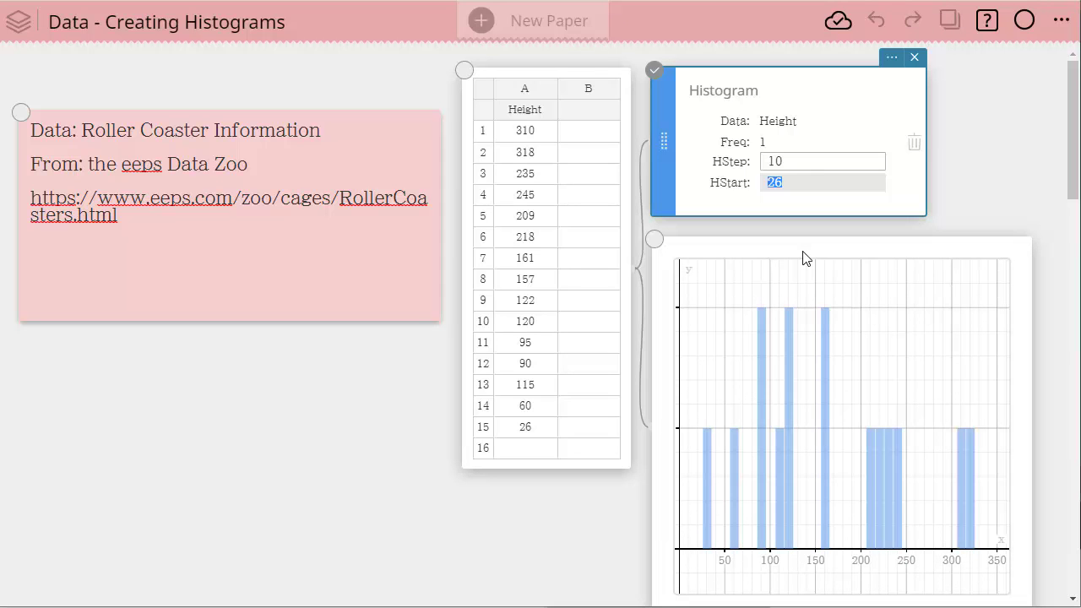
text(20)
key(Return)
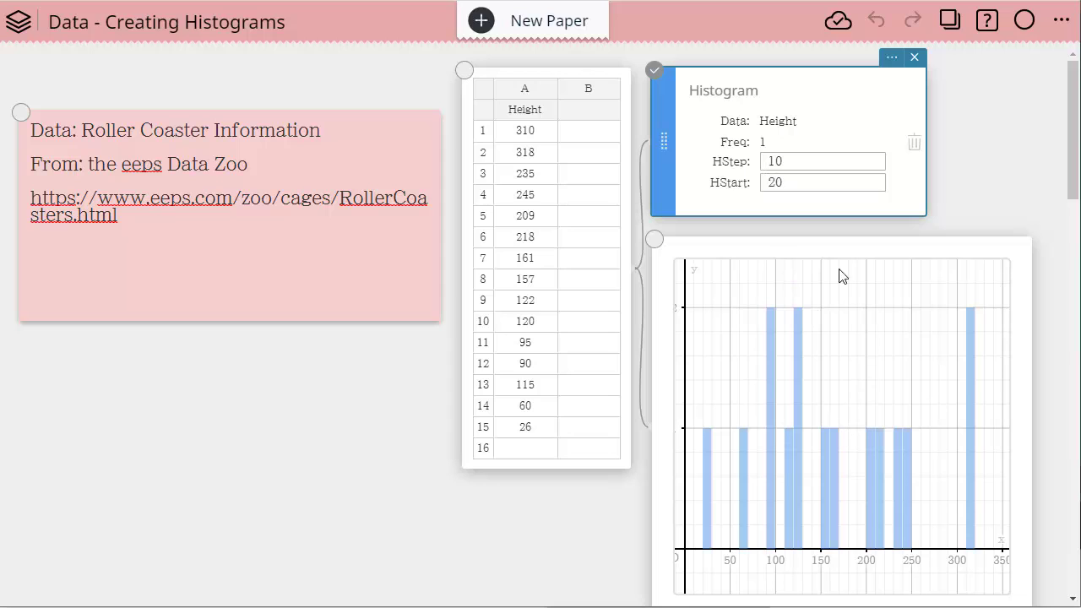
Set the histogram's HStep to 25
drag(795, 161, 771, 161)
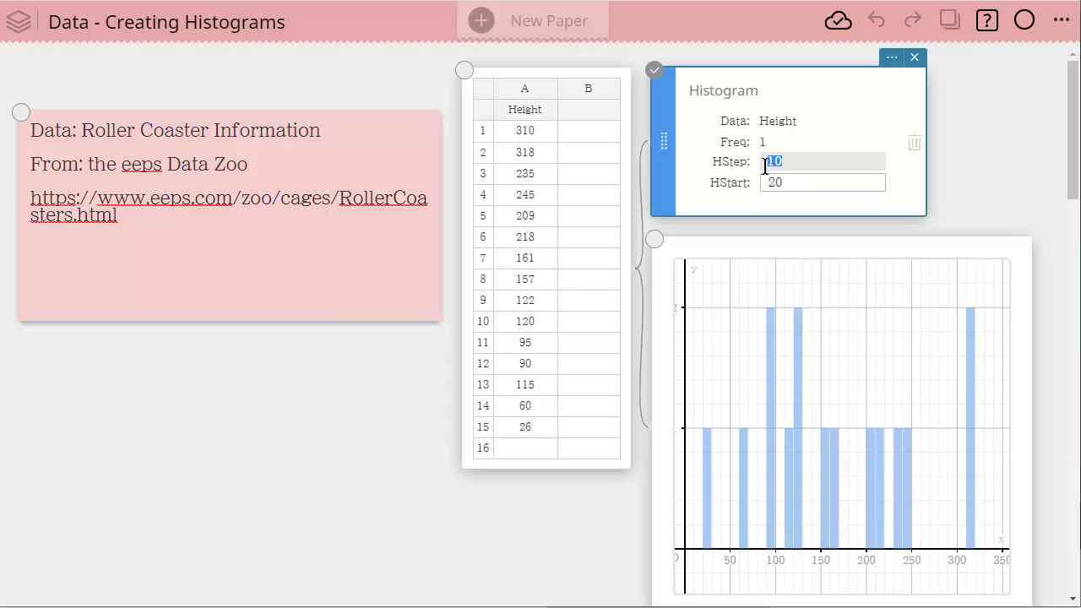
text(25)
key(Return)
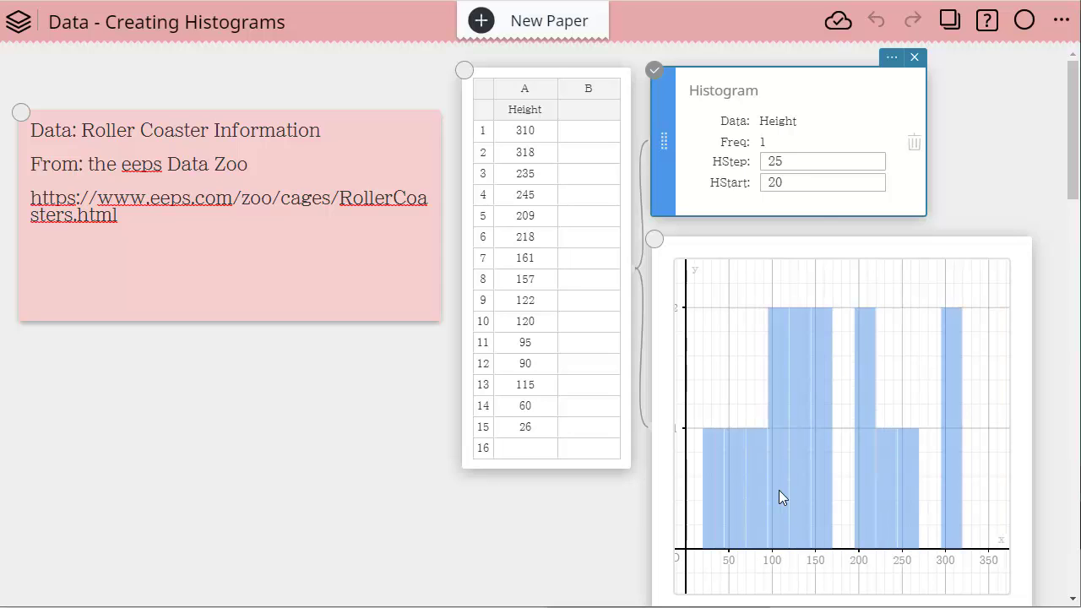
Examine the frequencies of the histogram's bars, working from the lowest heights to the highest
click(719, 465)
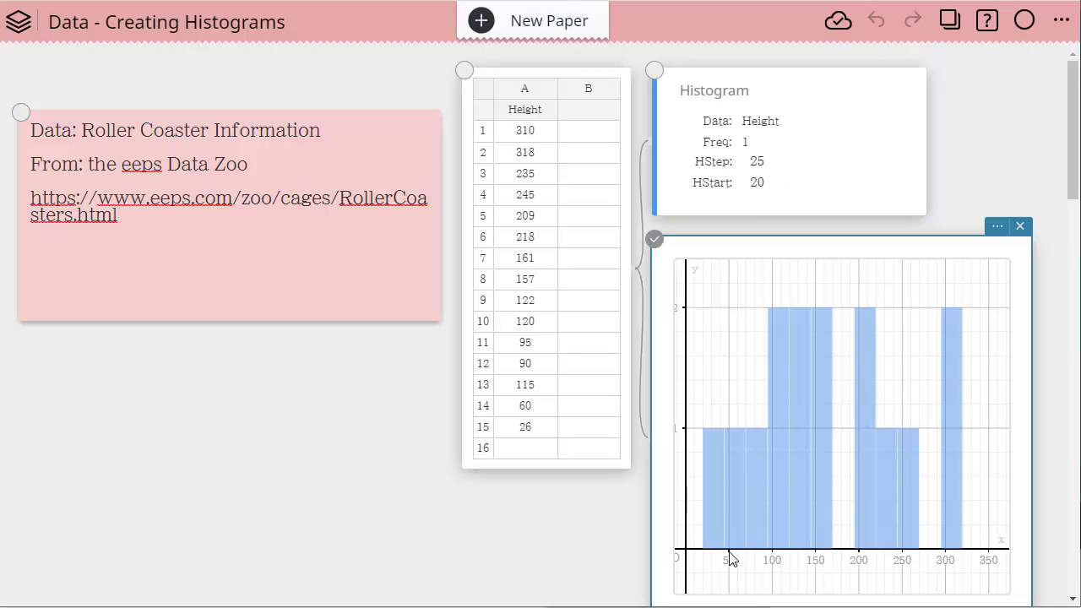
drag(731, 559, 751, 546)
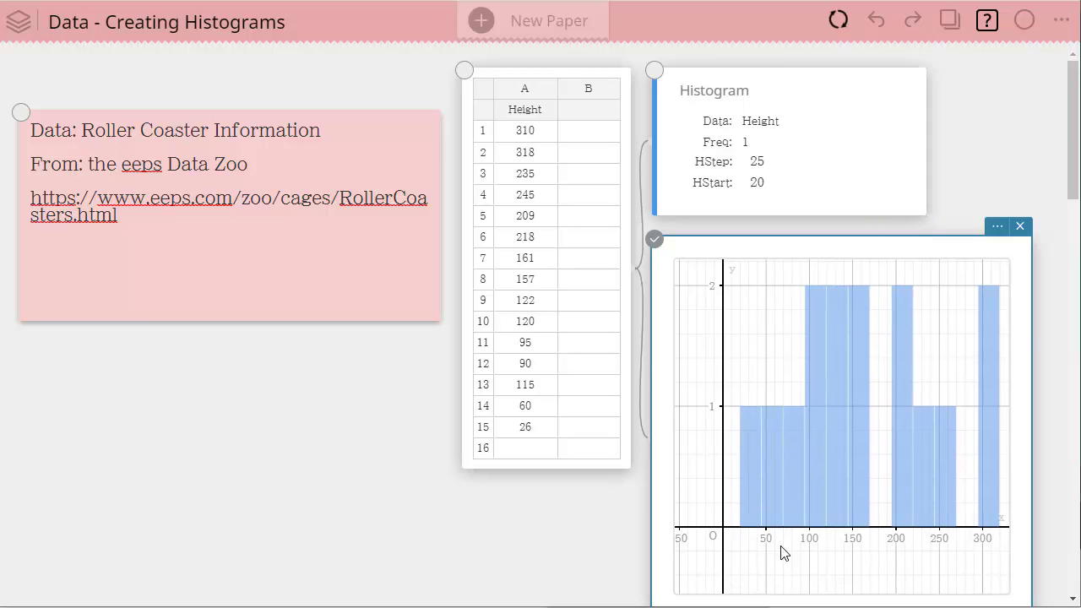
click(754, 474)
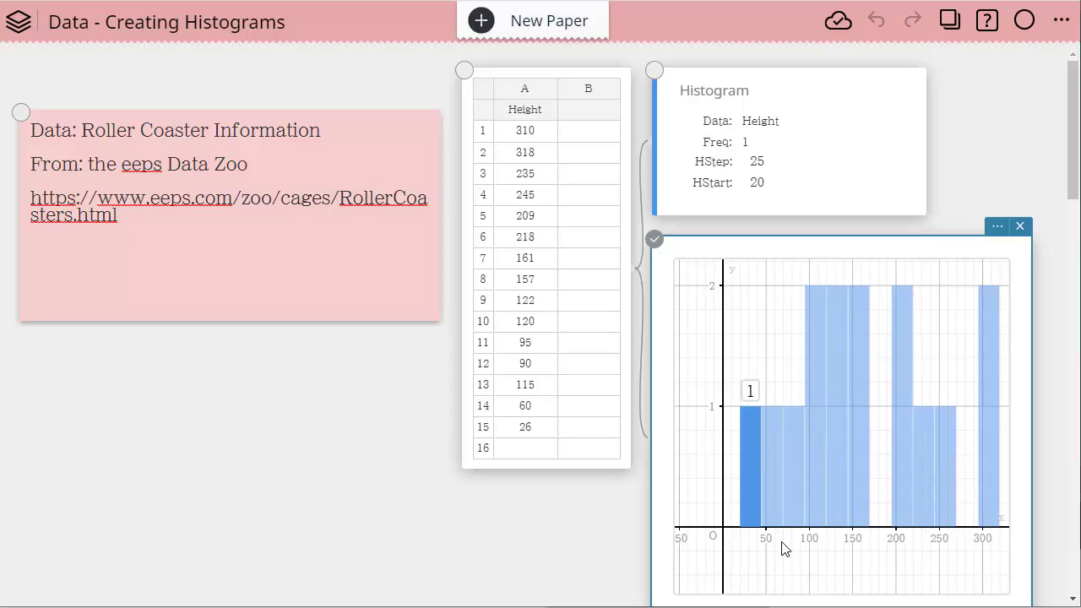
click(778, 490)
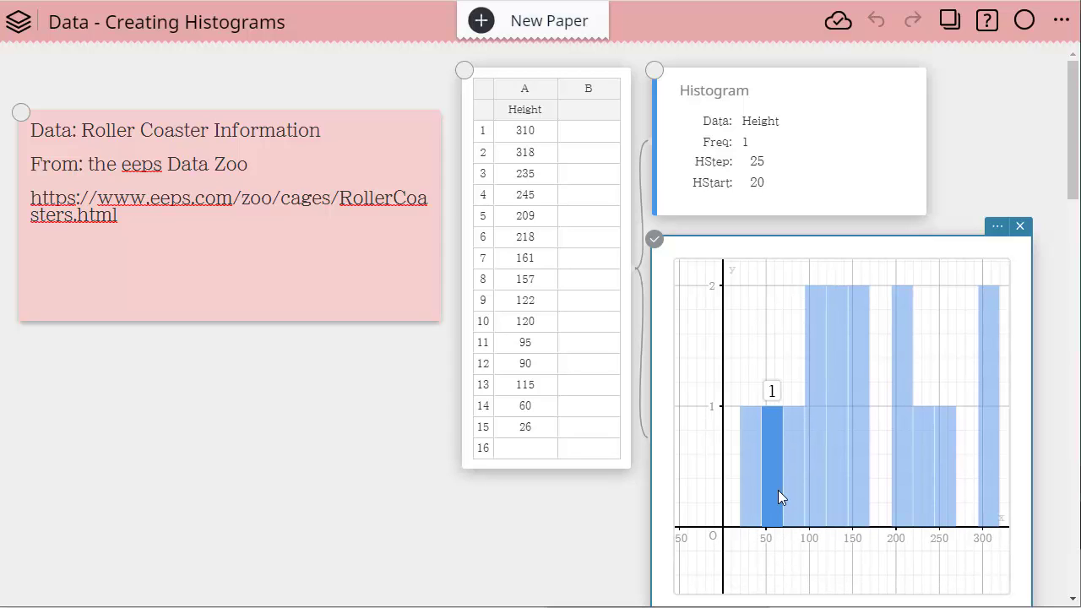
click(825, 469)
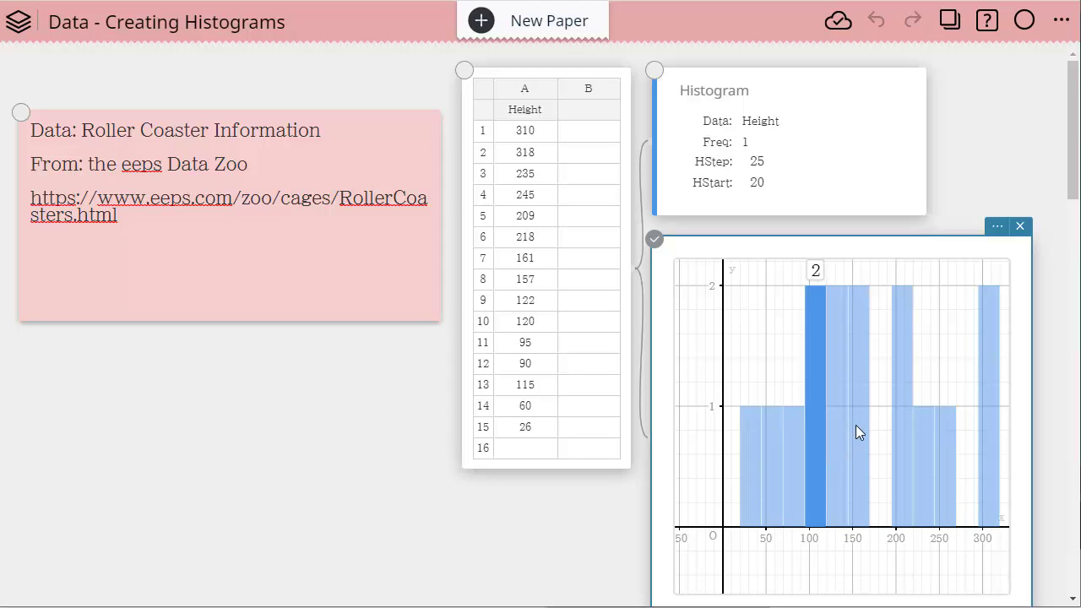
click(836, 433)
click(865, 422)
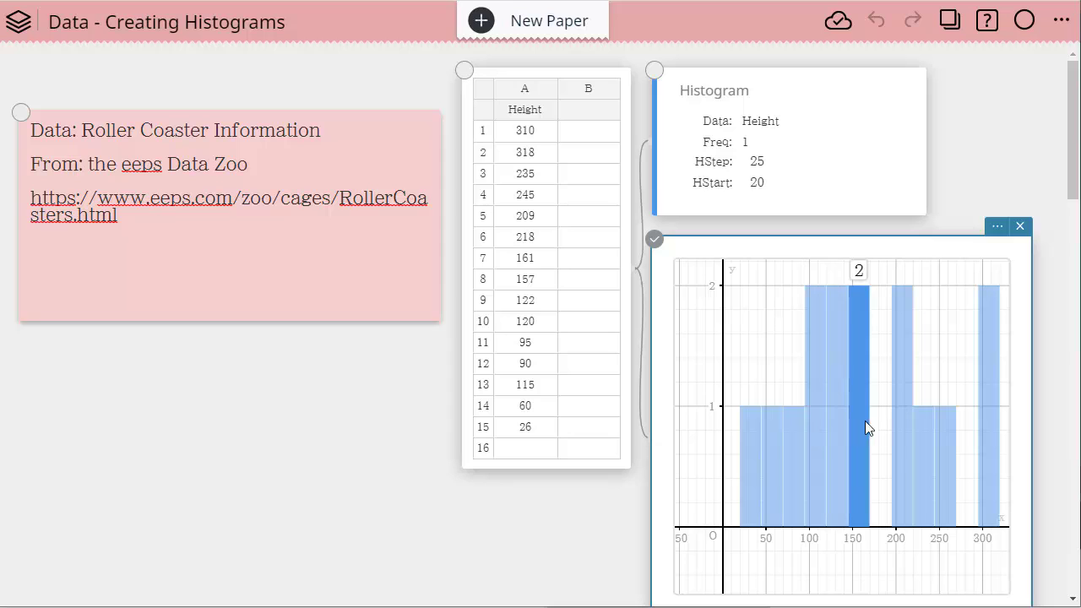
click(902, 448)
click(928, 450)
click(946, 452)
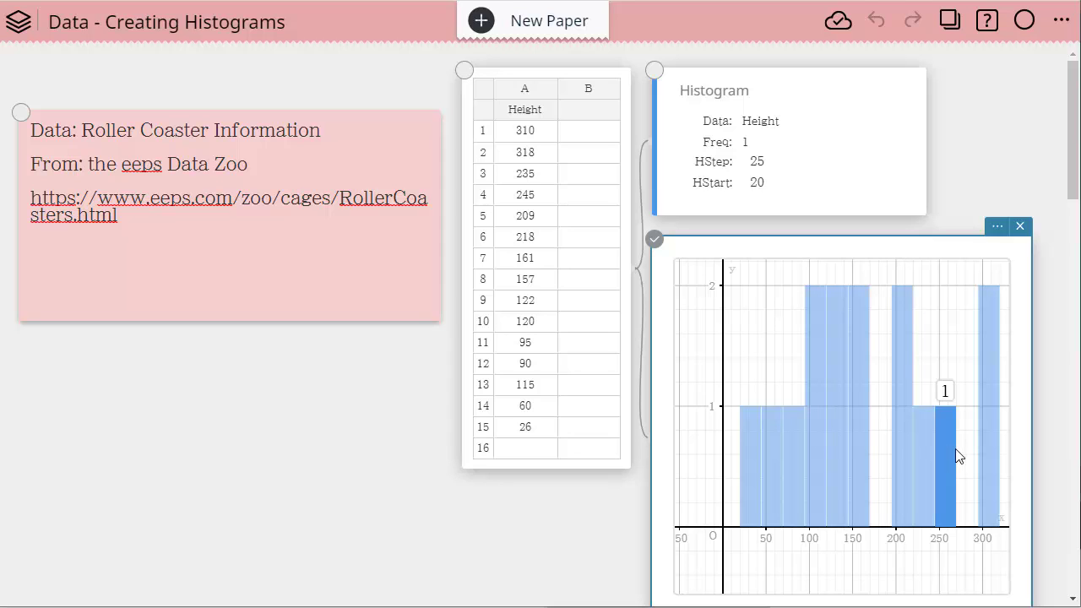
click(993, 424)
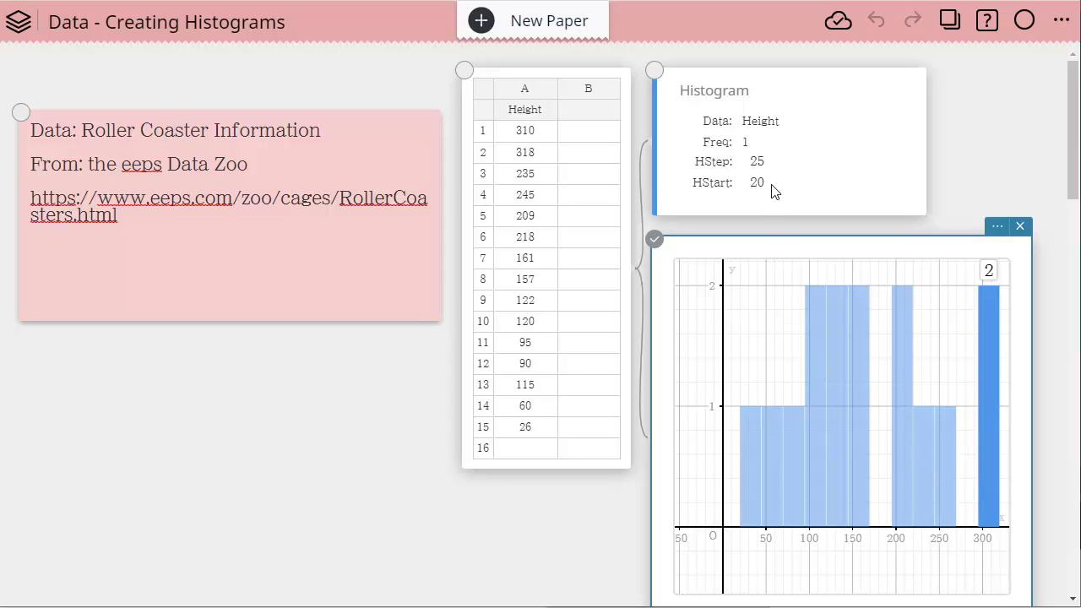
Change the Height histogram's color to green
click(762, 161)
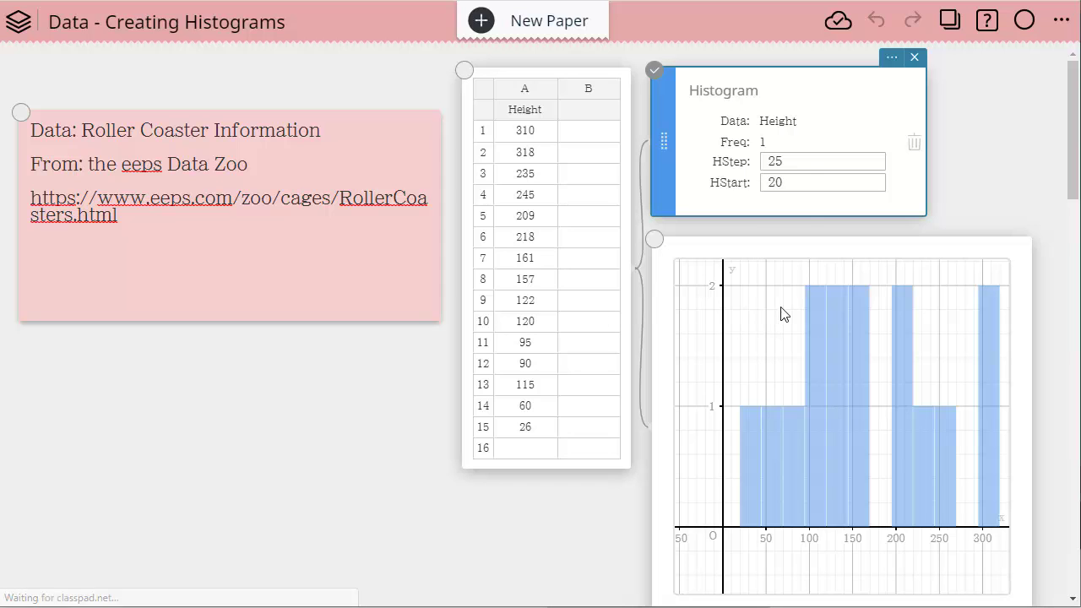
click(668, 162)
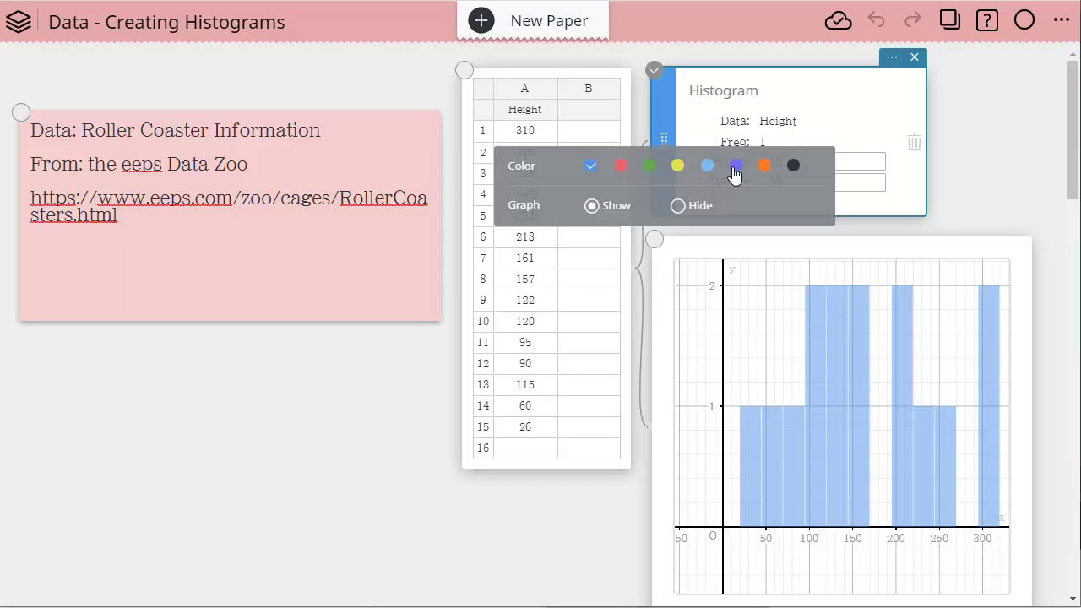
click(649, 166)
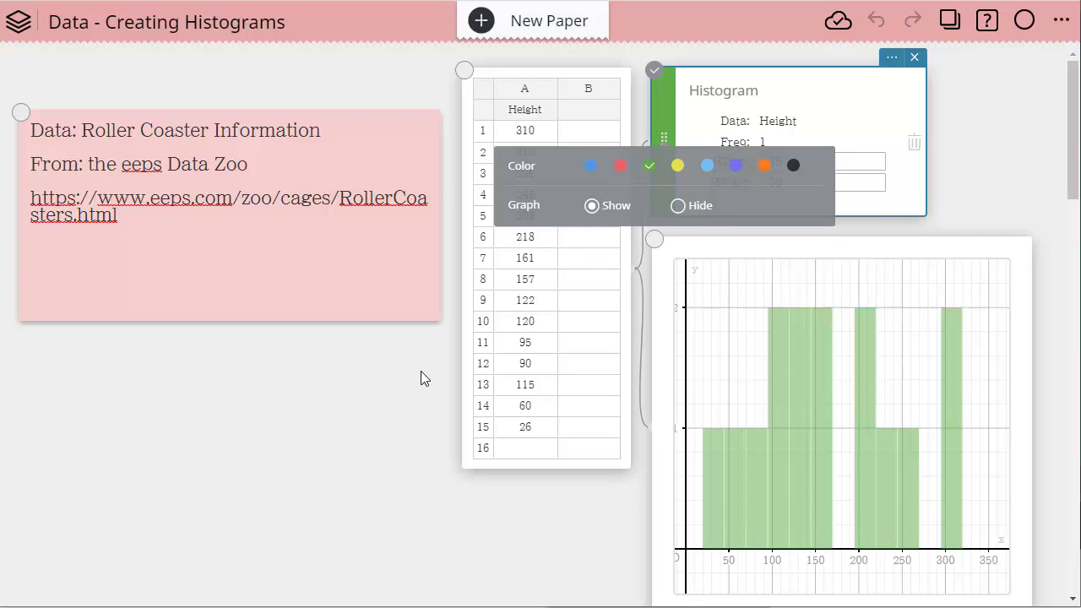
Name column B of the data table "speed"
click(482, 278)
click(589, 118)
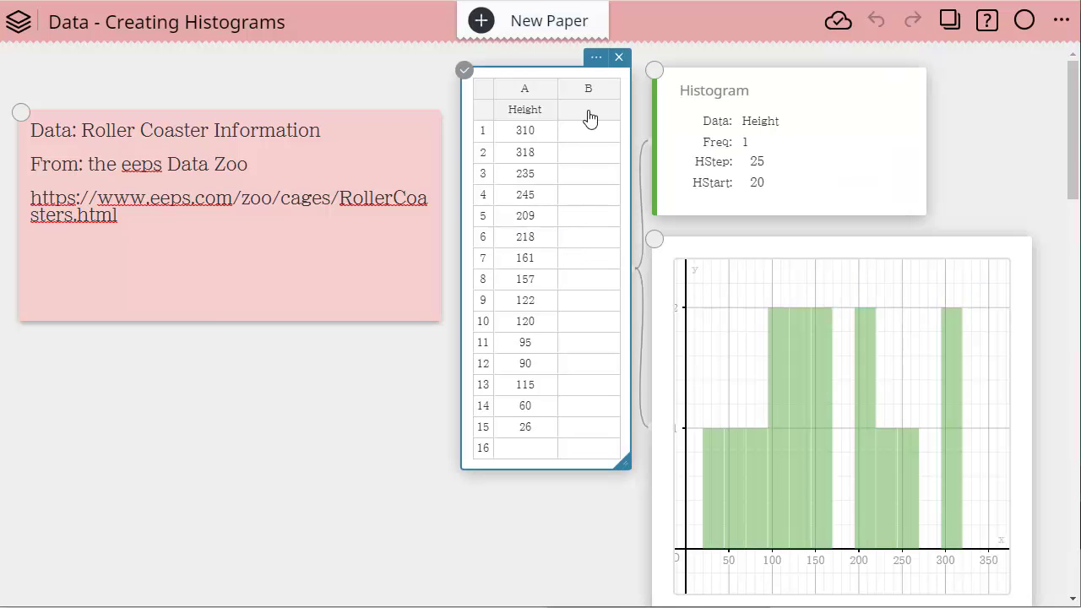
click(590, 118)
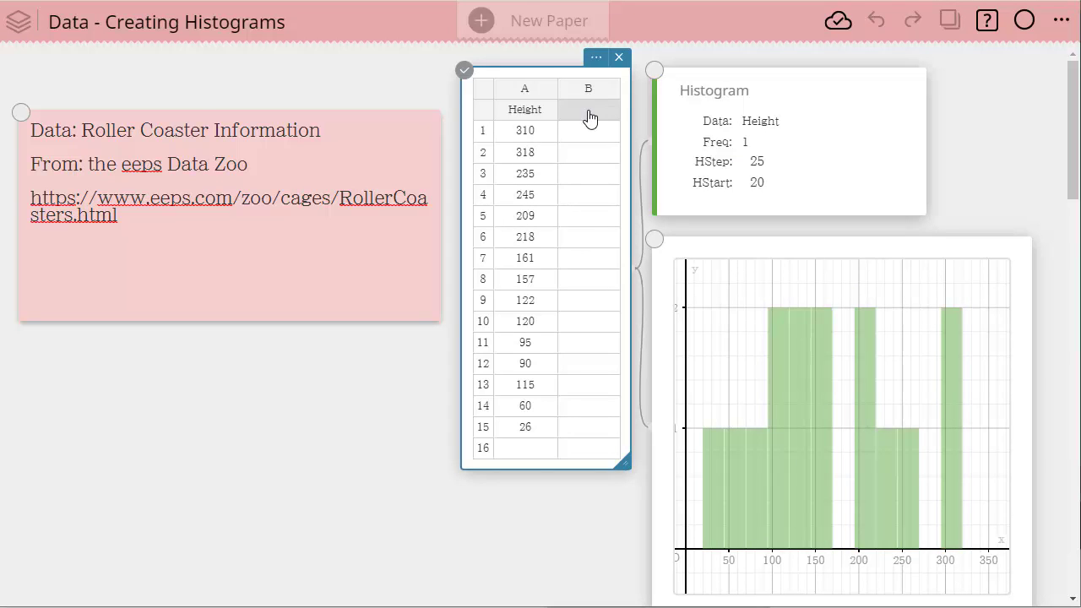
text(speed)
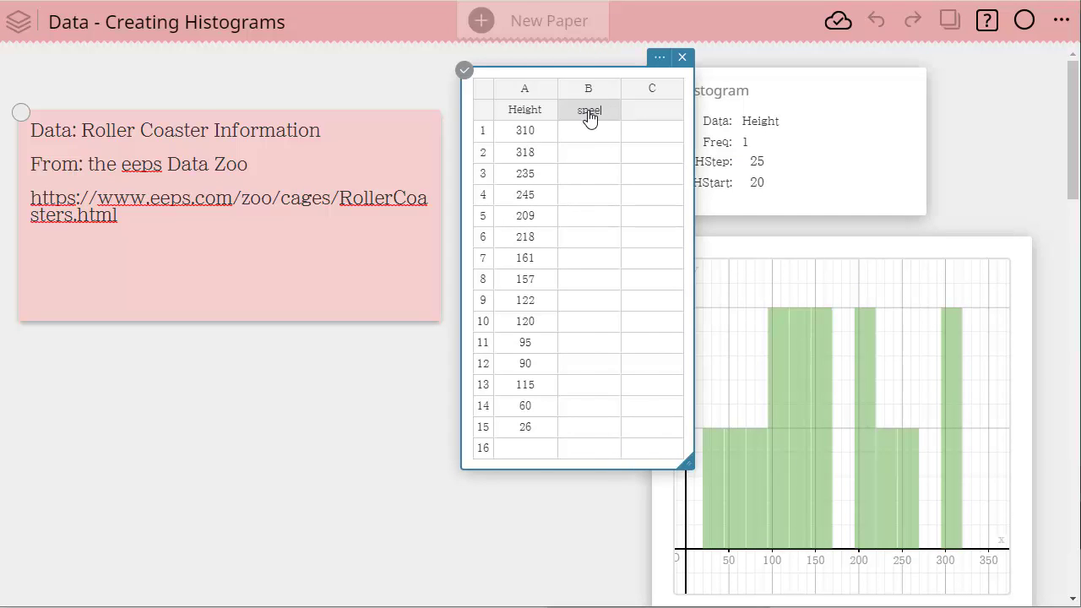
key(Return)
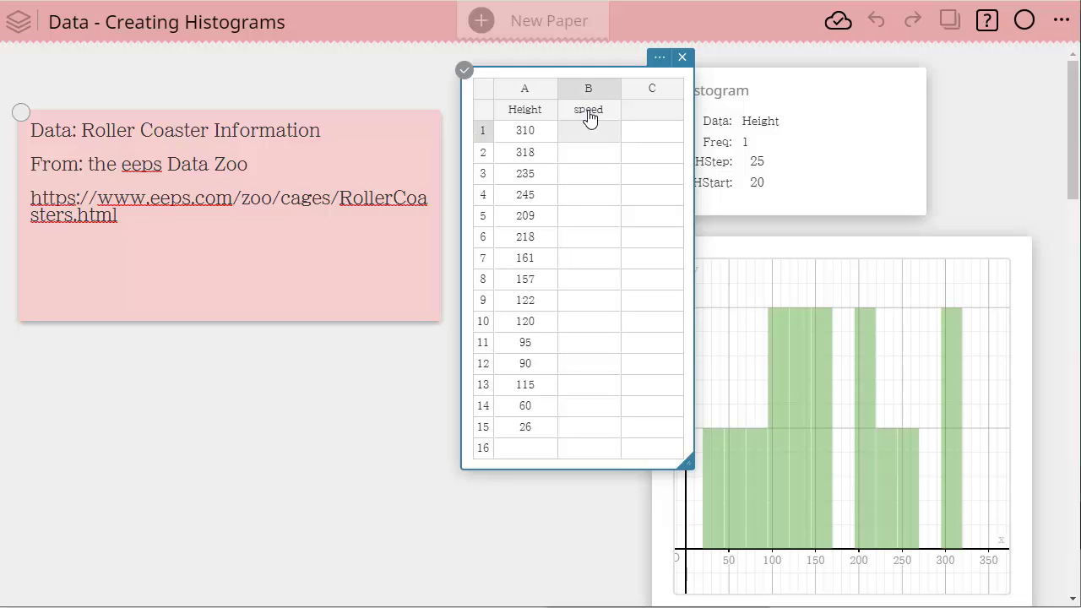
Enter 93, 95, 85, 85 and 80 in rows 1 to 5 of the speed column
text(95)
key(Return)
text(95)
key(Return)
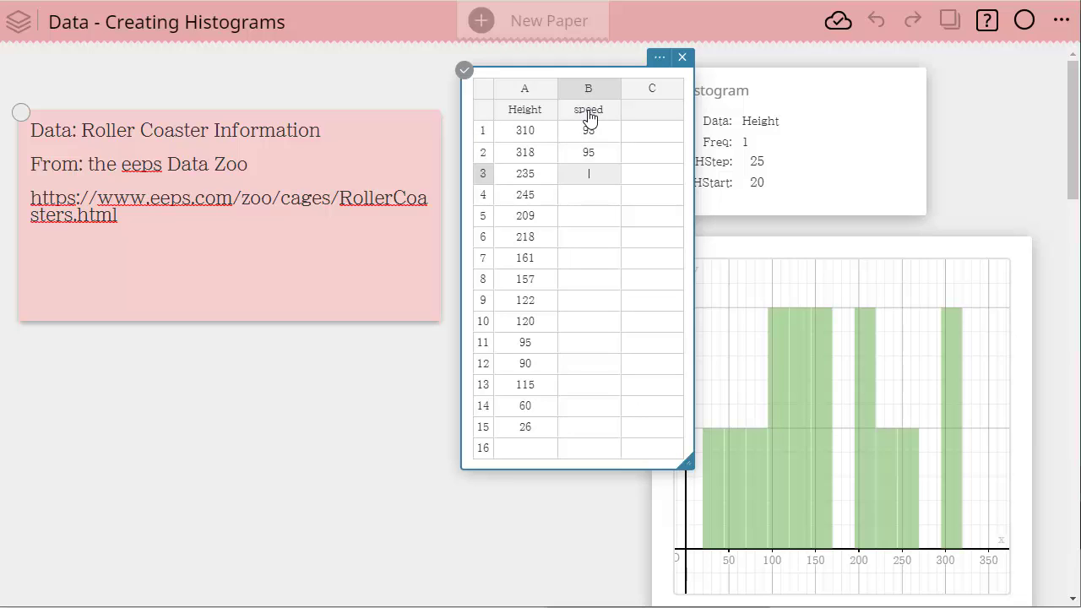
text(85)
key(Return)
text(85)
key(Return)
text(80)
key(Return)
Enter 78.3, 65, 65, 66.33 and 55 in rows 6 to 10 of the speed column
text(7)
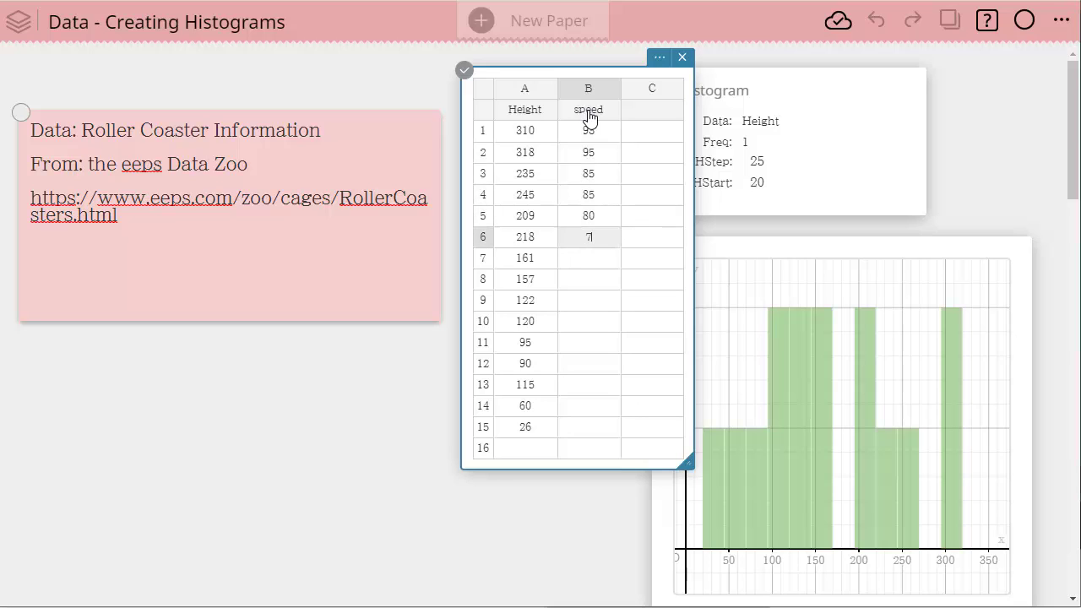
text(8.3)
key(Return)
text(65)
key(Return)
text(65)
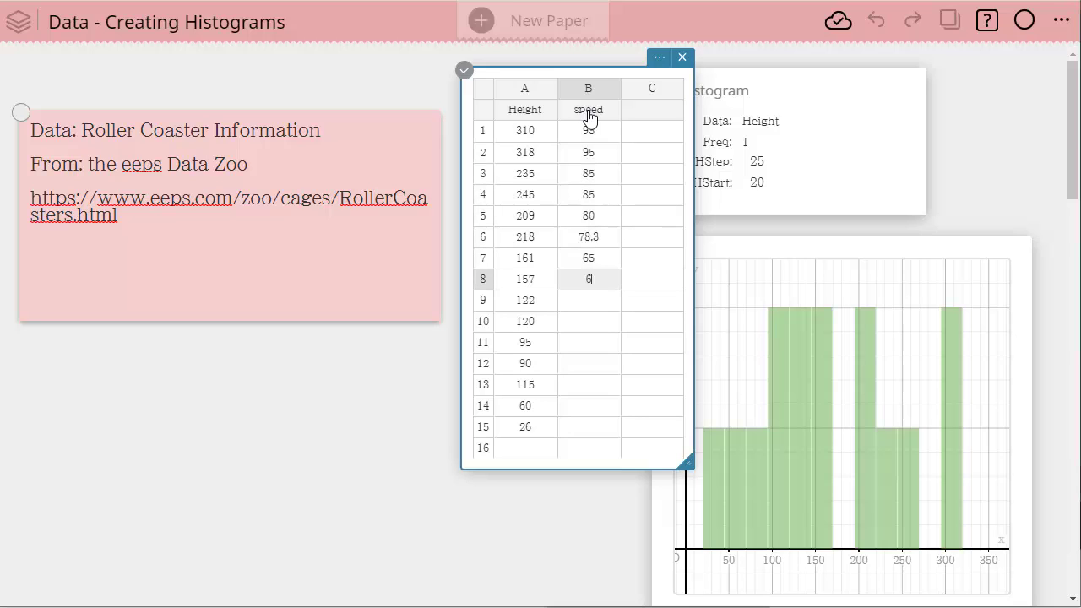
key(Return)
text(66.33)
key(Return)
text(55)
key(Return)
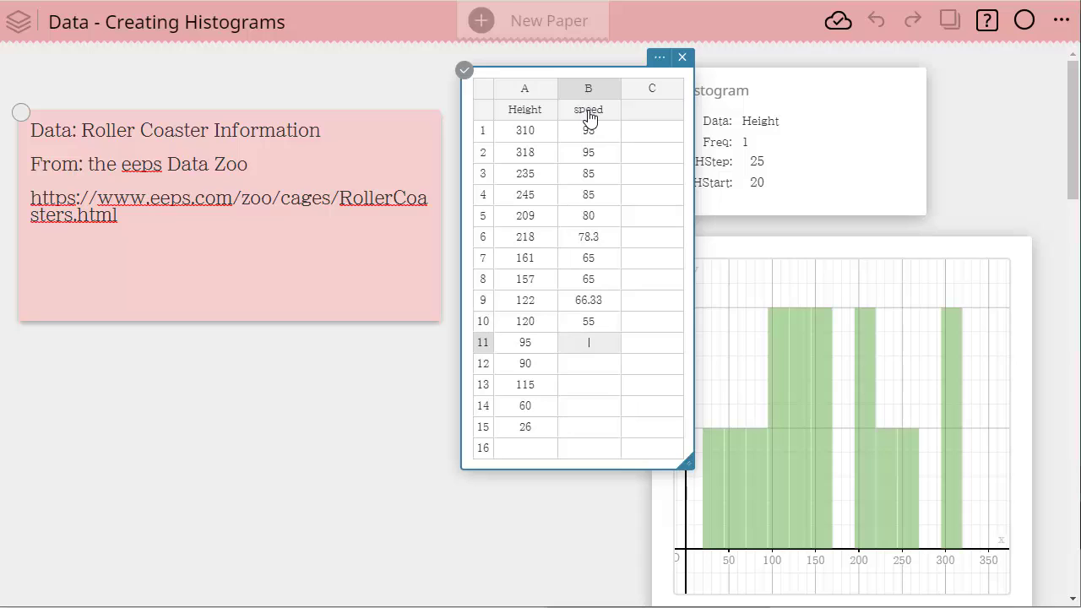
Enter 45, 50, 51, 40 and 18 in rows 11 to 15 of the speed column
text(45)
key(Return)
text(50)
key(Return)
text(51)
key(Return)
text(740)
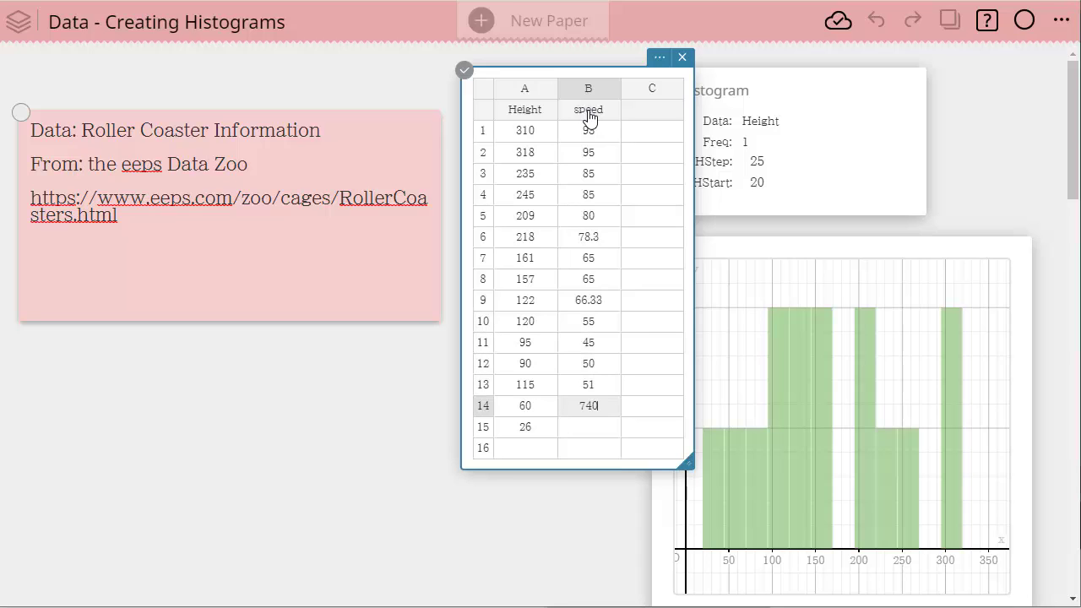
key(BackSpace)
text(0)
key(Return)
key(Return)
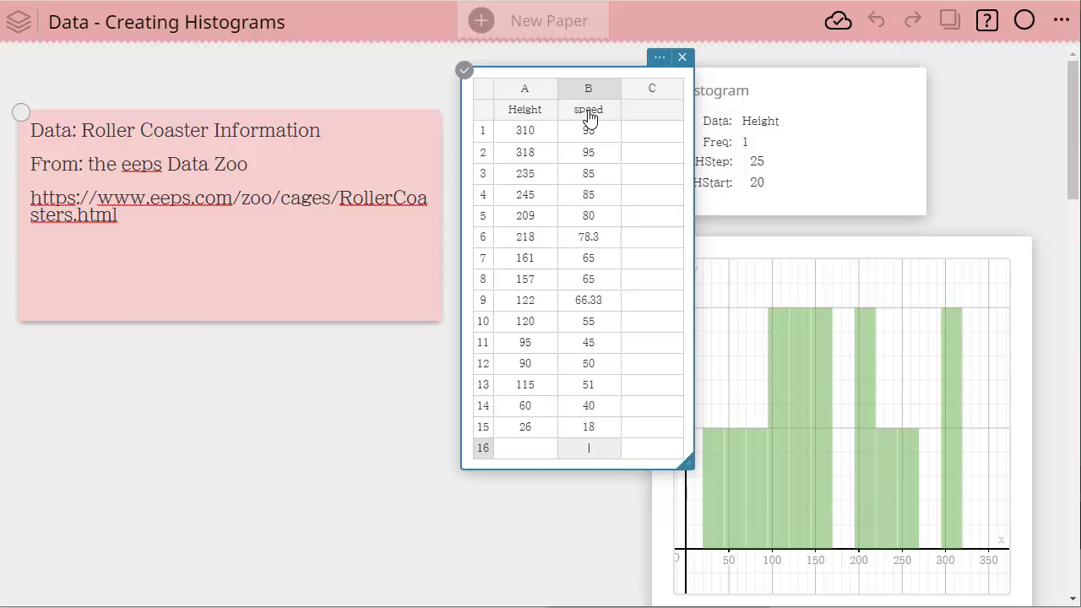
Create a histogram from the whole speed column and move the stacked histogram notes to the lower edge of the pink note
click(592, 93)
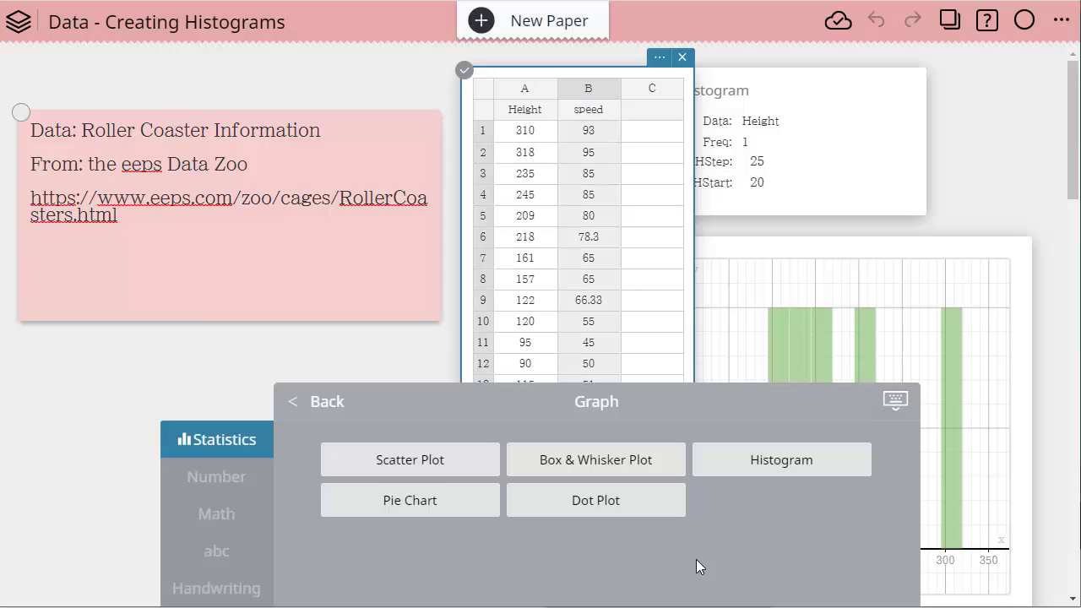
click(806, 470)
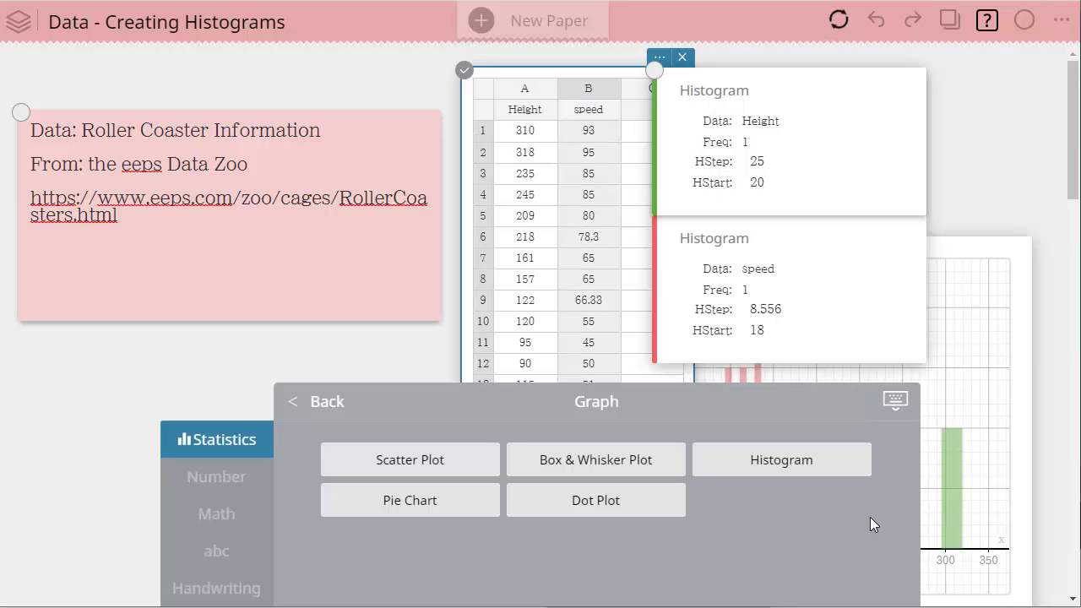
drag(702, 154, 195, 351)
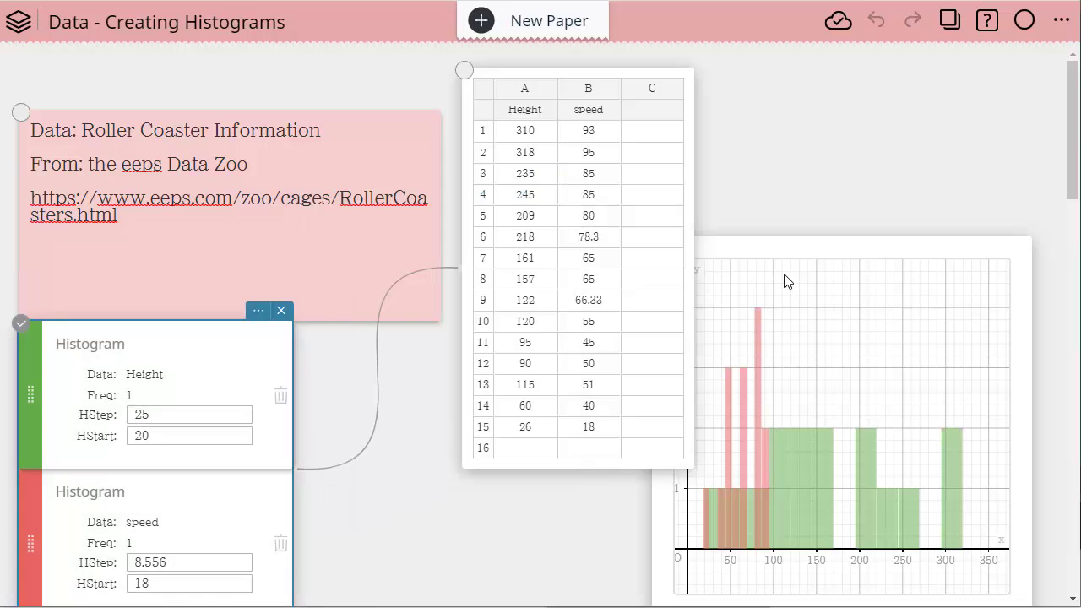
Detach the red speed histogram from the shared graph and place it as a separate graph beside the green one
scroll(853, 167, down, 1)
scroll(851, 168, down, 1)
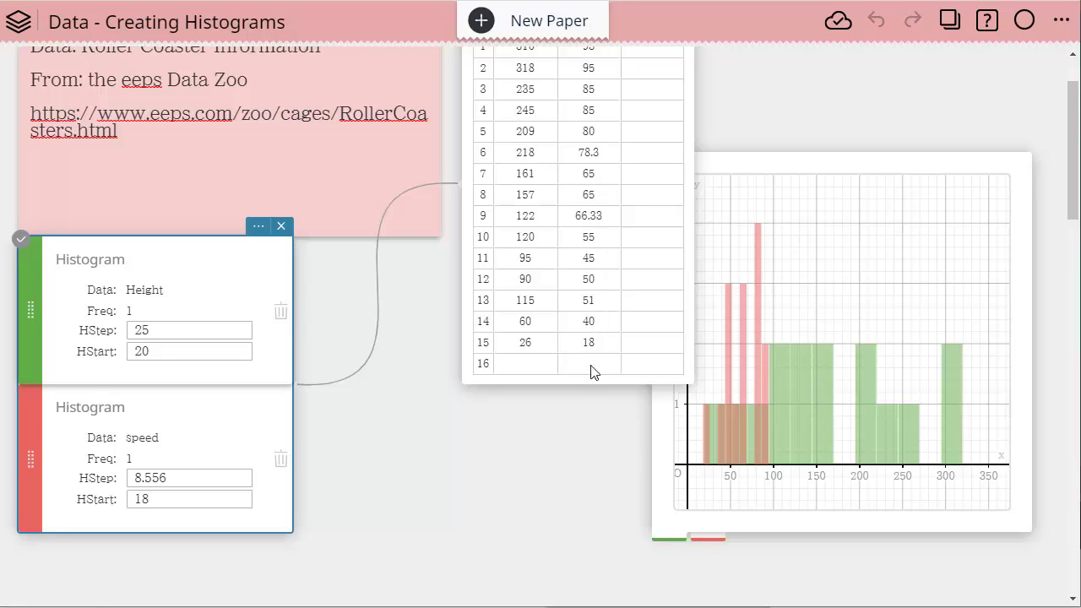
scroll(640, 498, up, 1)
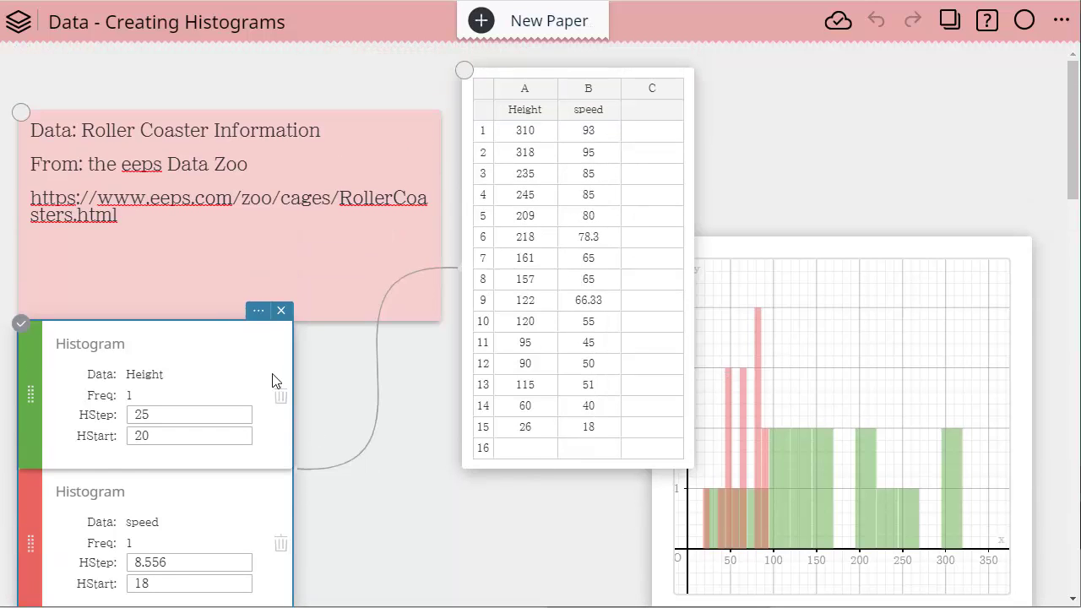
scroll(540, 363, down, 1)
click(854, 276)
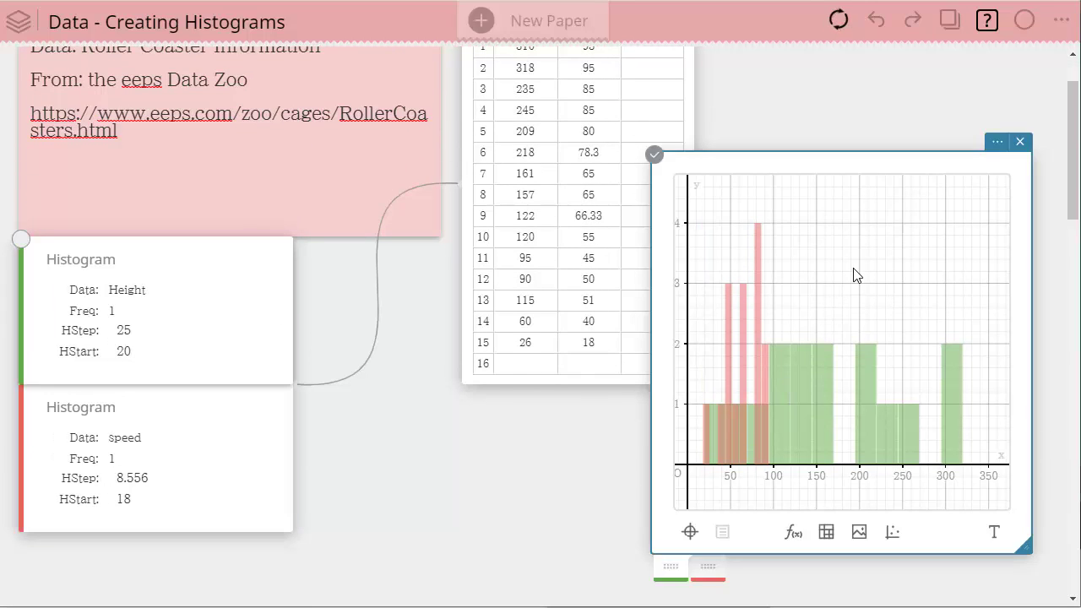
click(710, 566)
drag(710, 566, 192, 579)
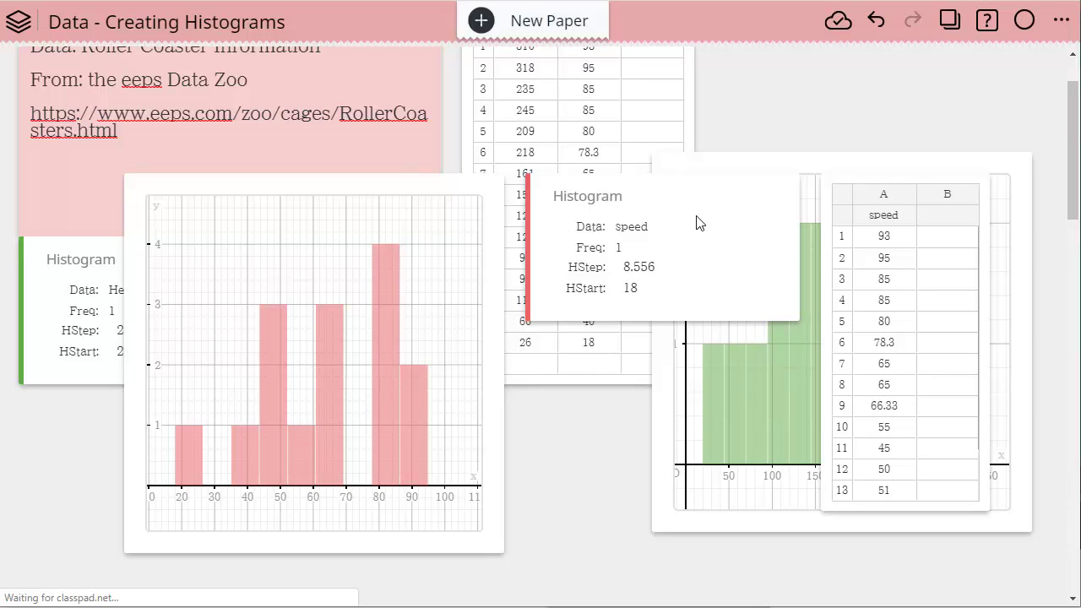
Move the speed histogram's settings note above the green graph and the separate speed table below the Height histogram's note
drag(726, 196, 908, 48)
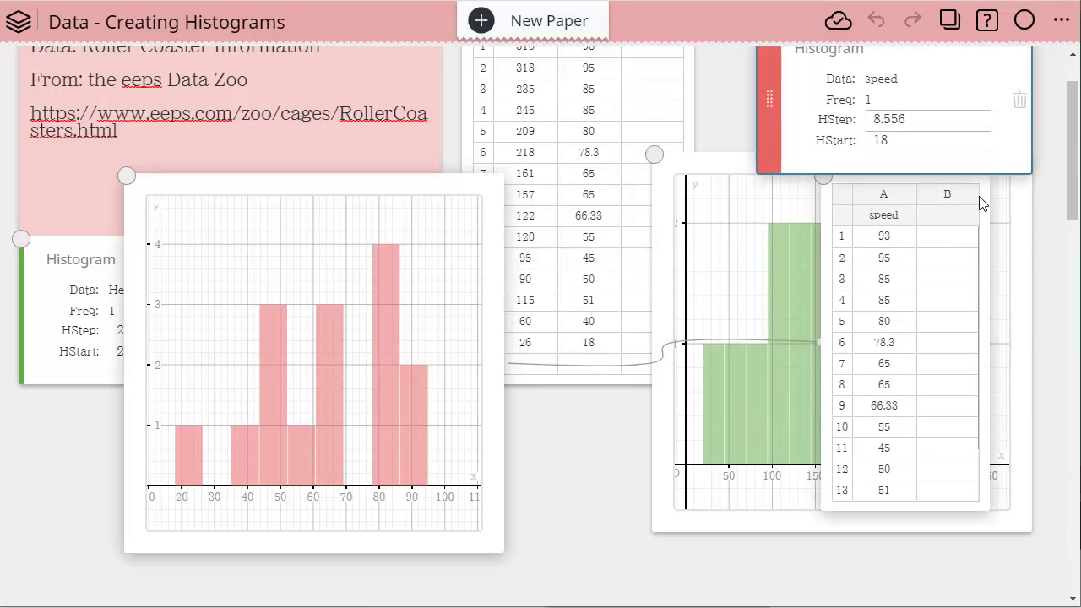
drag(981, 192, 146, 431)
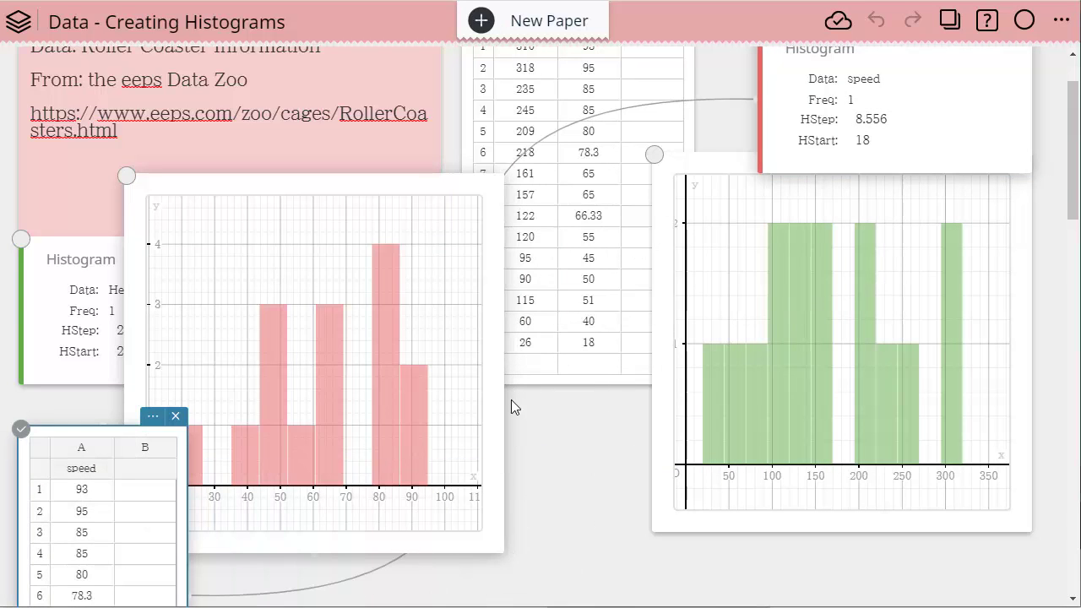
scroll(577, 448, down, 1)
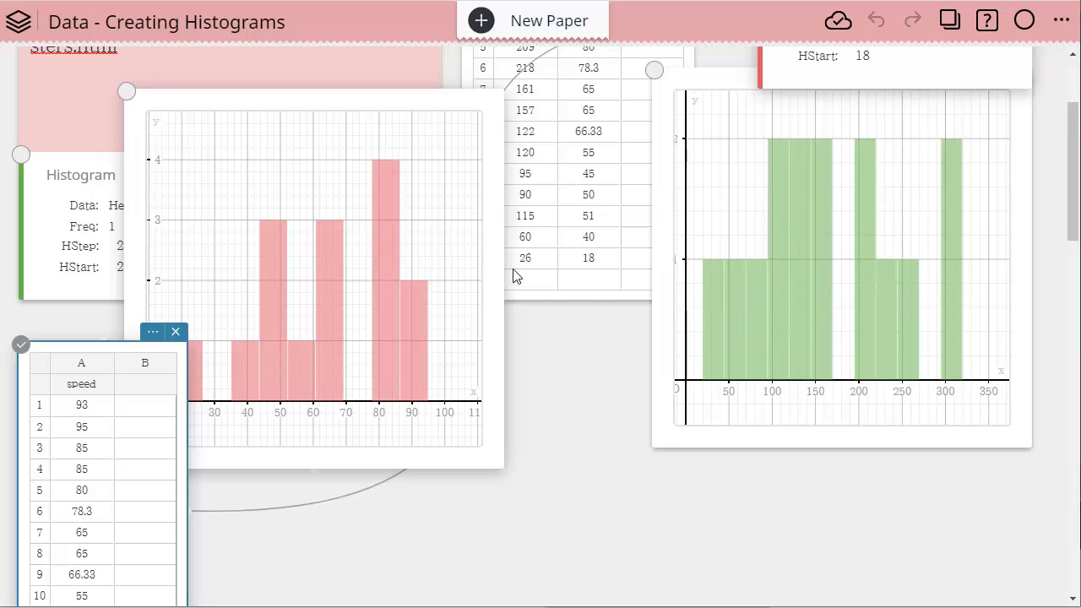
Create another histogram from the whole Height column of the original data table
scroll(702, 256, up, 2)
scroll(571, 369, down, 1)
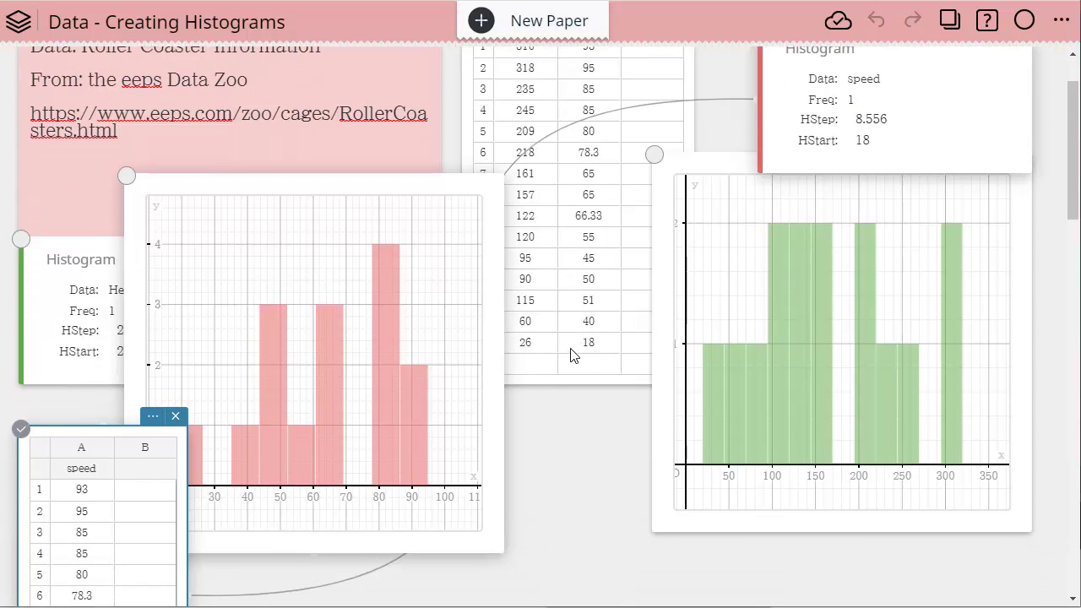
scroll(574, 306, up, 1)
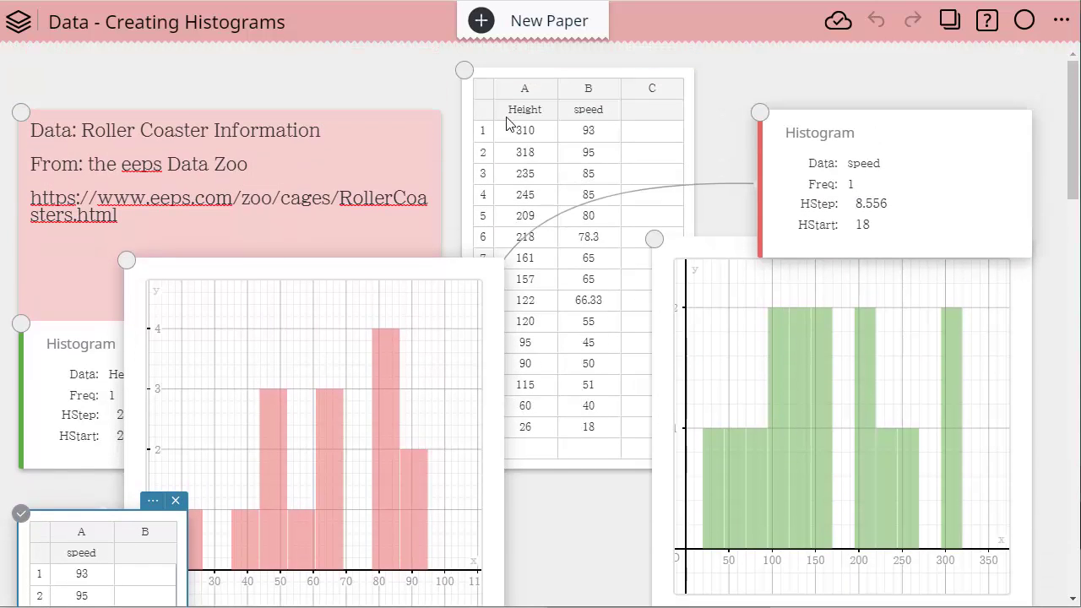
click(533, 94)
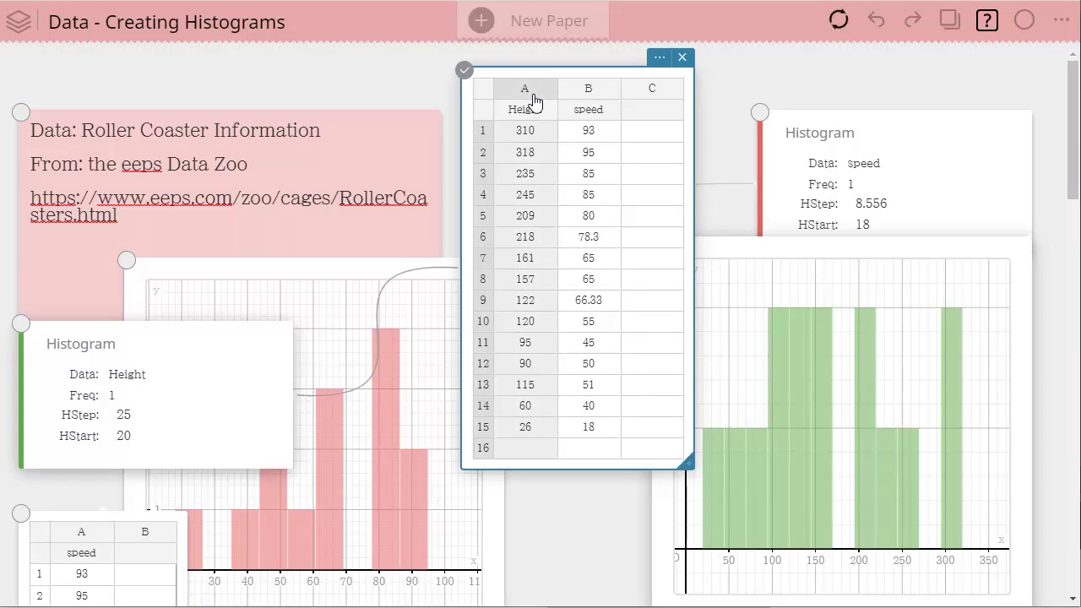
click(328, 410)
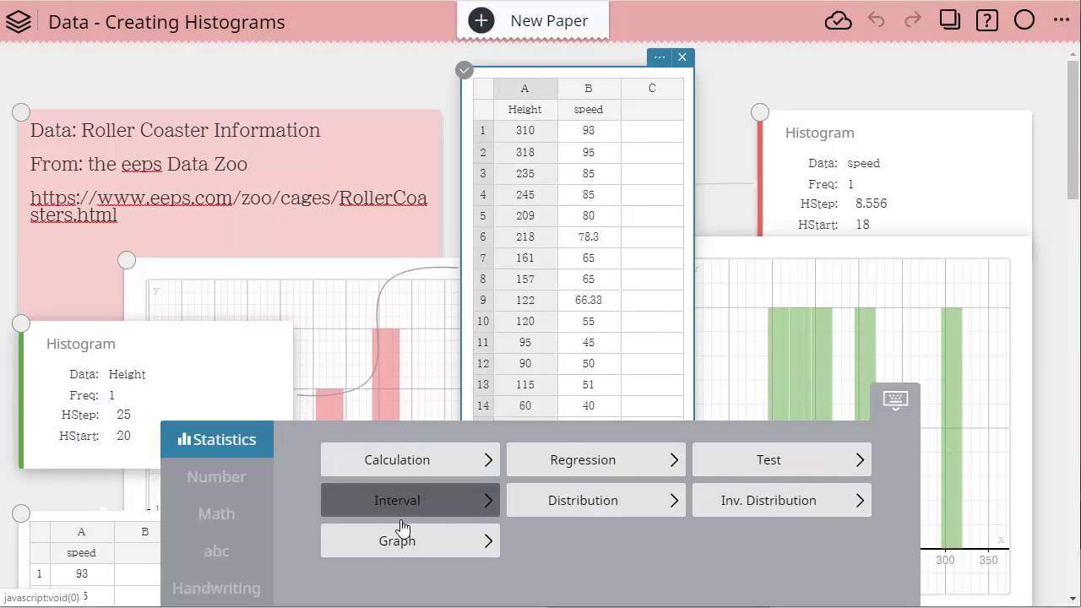
click(414, 540)
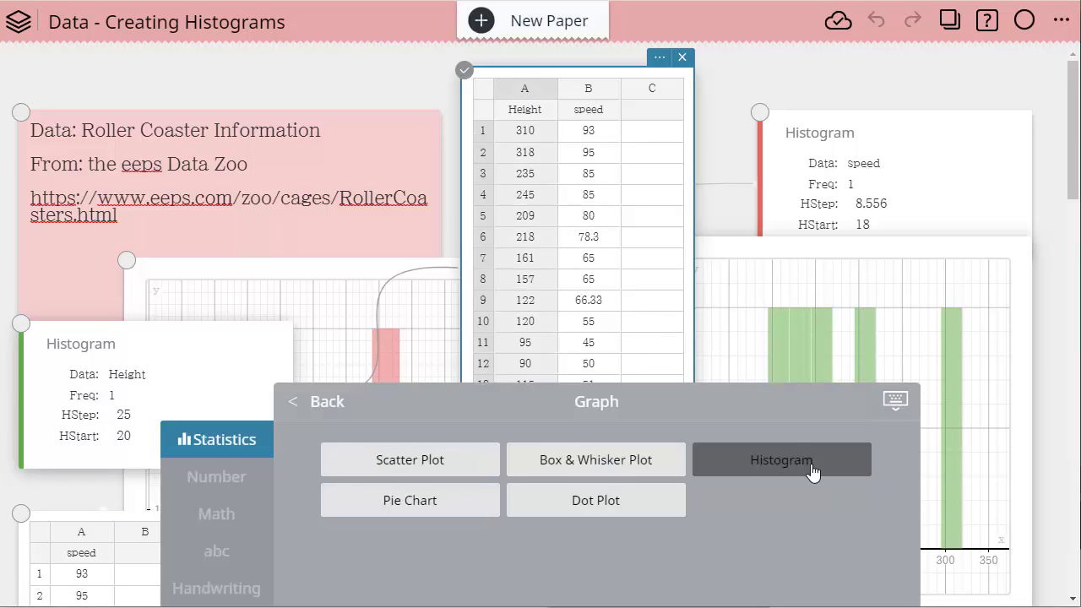